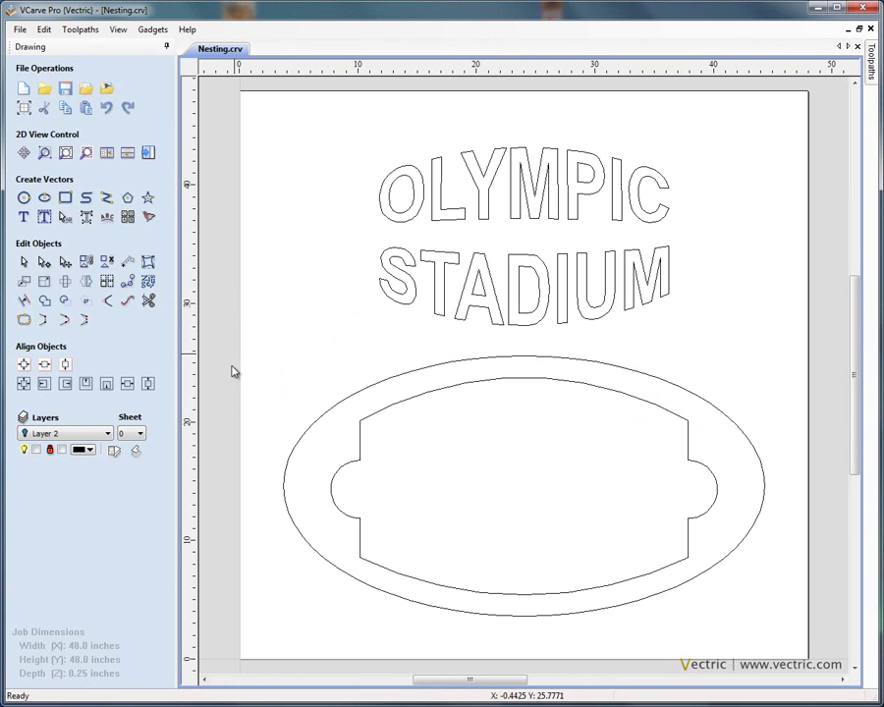
Marquee-select the arched OLYMPIC STADIUM lettering and the oval plaque outline together
drag(263, 119, 797, 652)
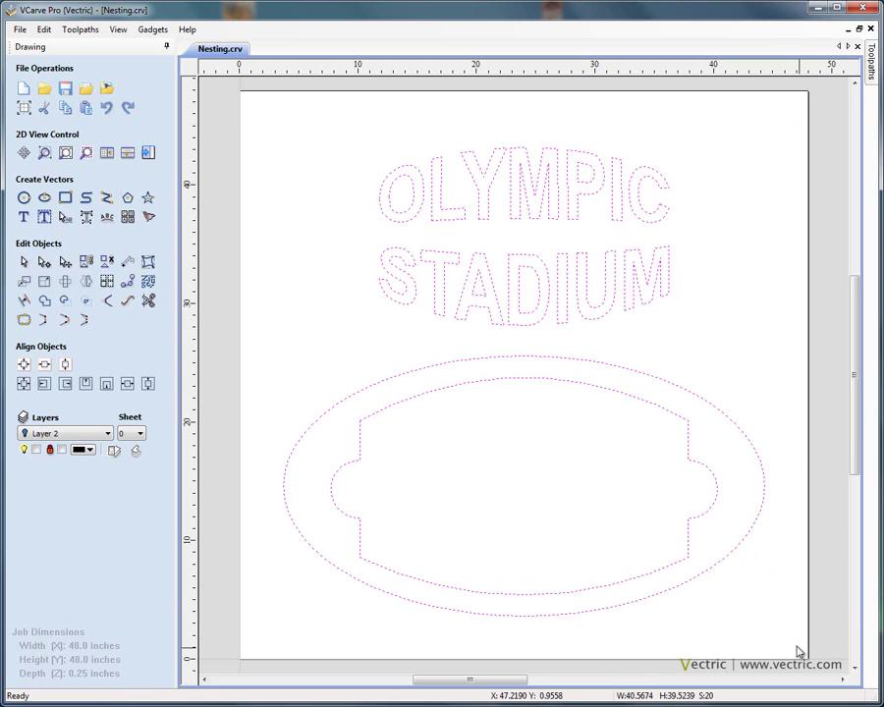
In Nest Vectors, apply 2 copies to every selected part
click(149, 280)
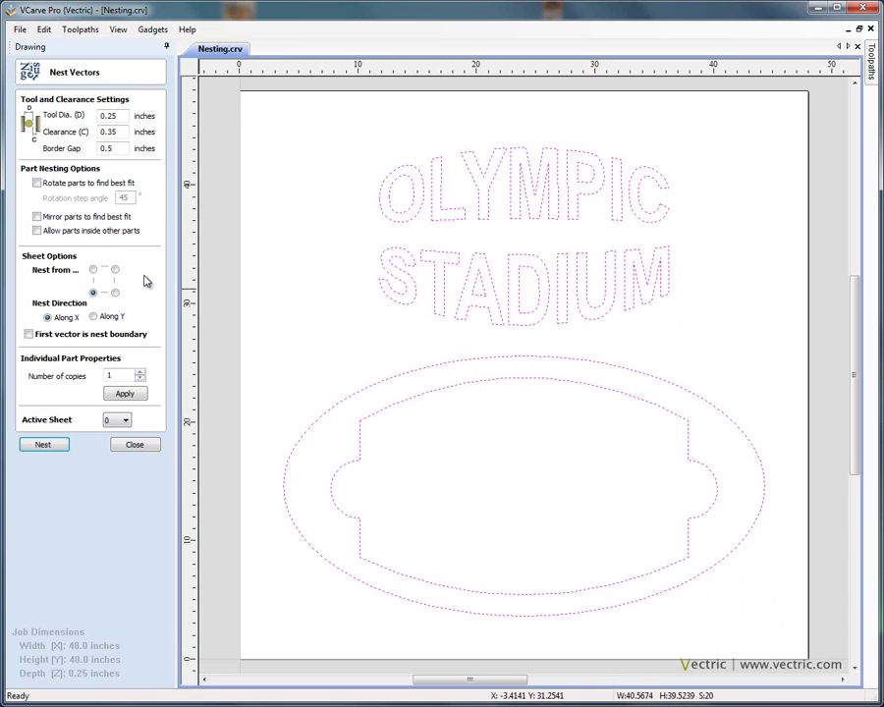
click(123, 378)
click(128, 397)
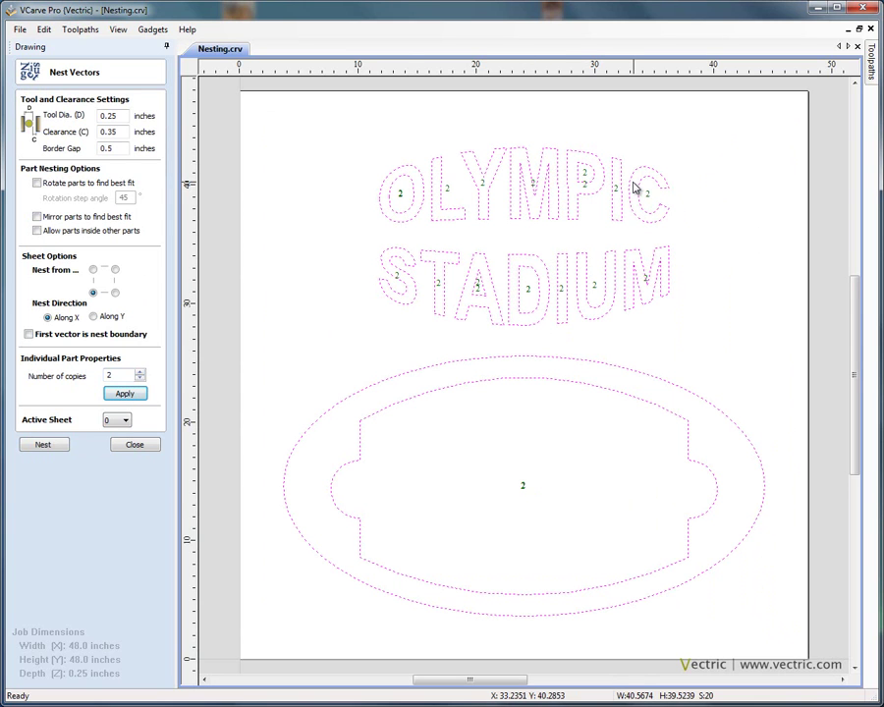
click(122, 116)
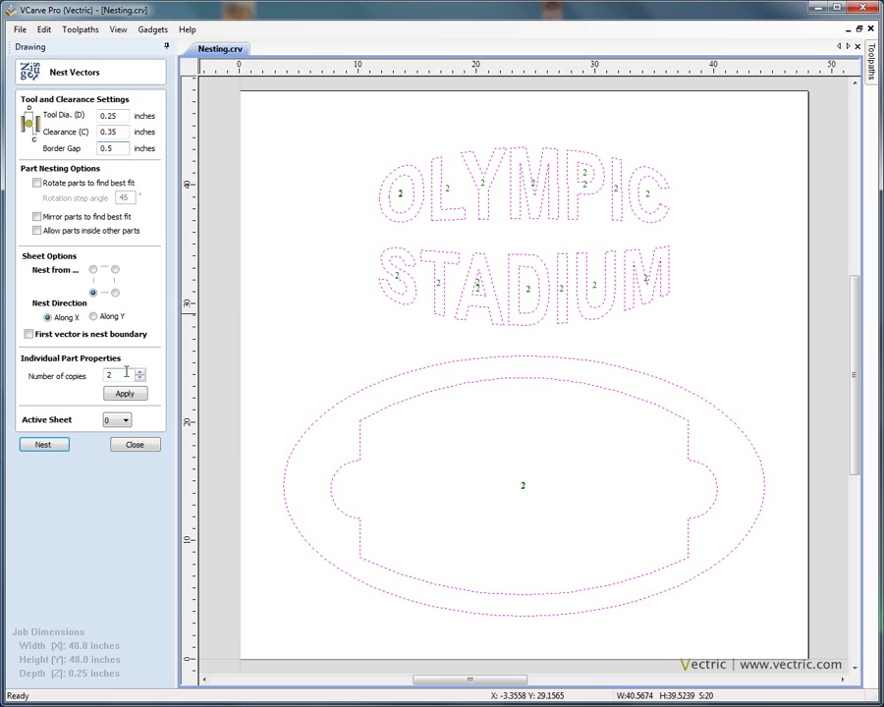
Nest the two copies of lettering and ovals onto the sheets
click(57, 444)
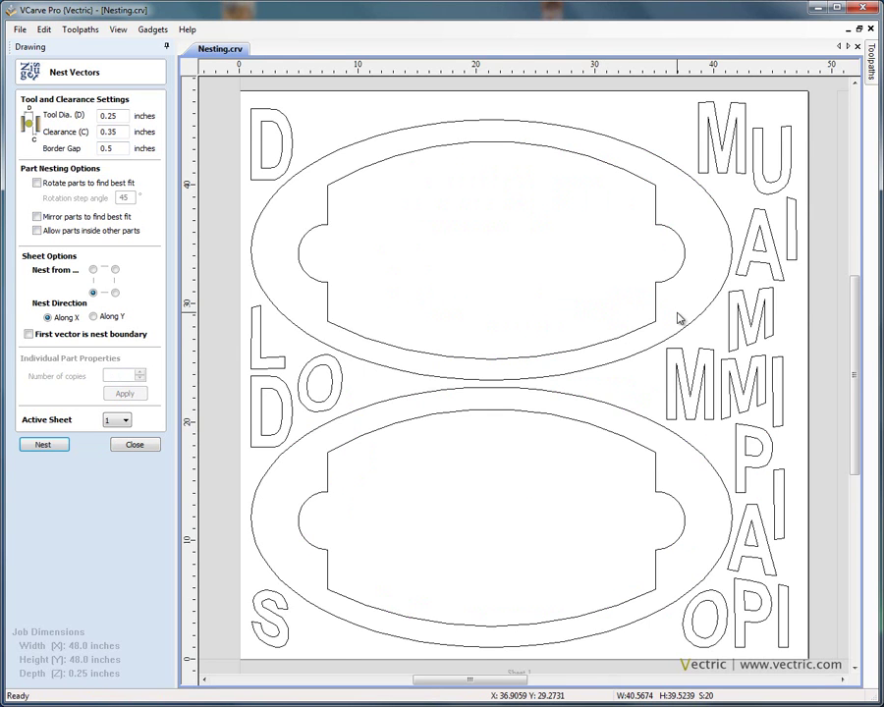
scroll(678, 317, down, 4)
scroll(665, 298, up, 2)
scroll(520, 386, down, 1)
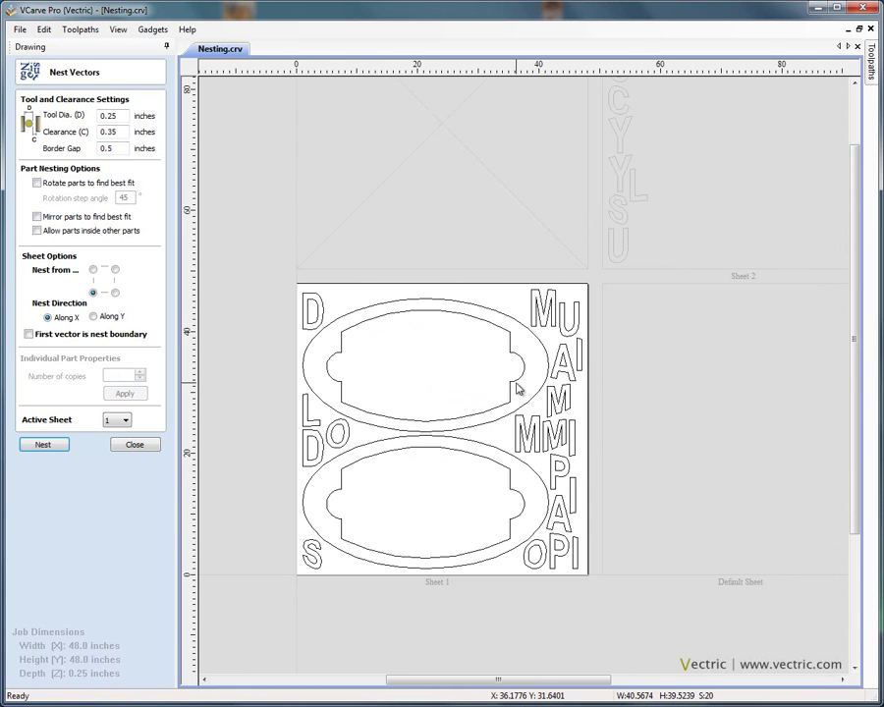
Review Sheet 2, then return to viewing Sheet 1
click(128, 425)
click(121, 457)
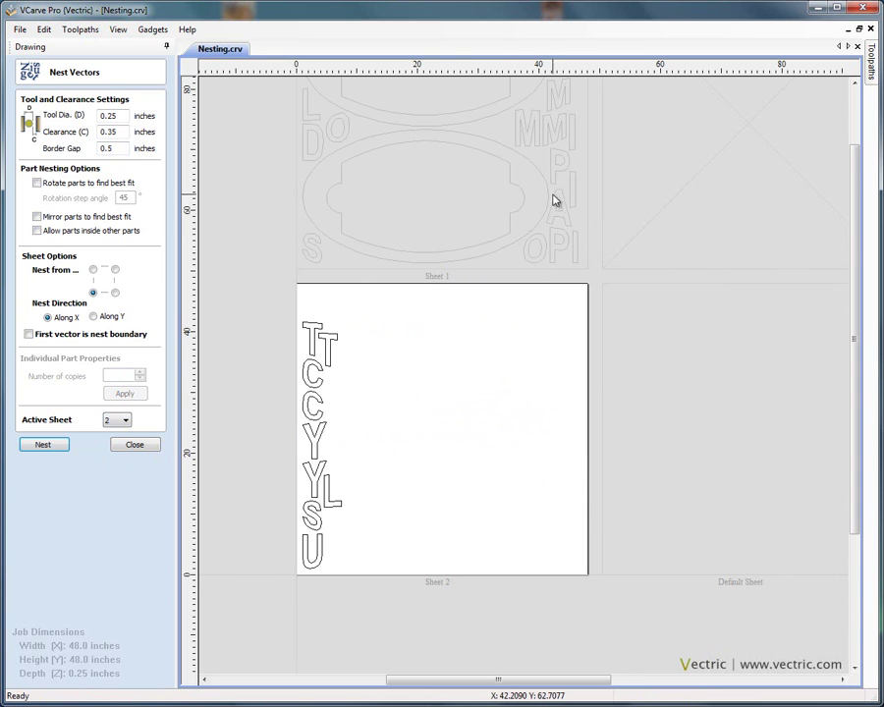
click(128, 424)
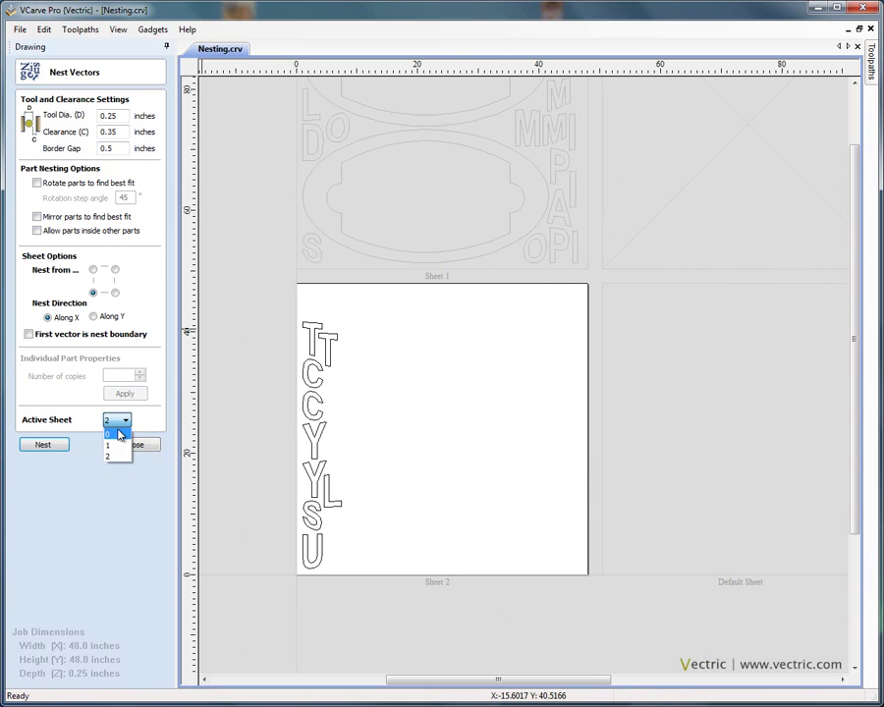
click(117, 443)
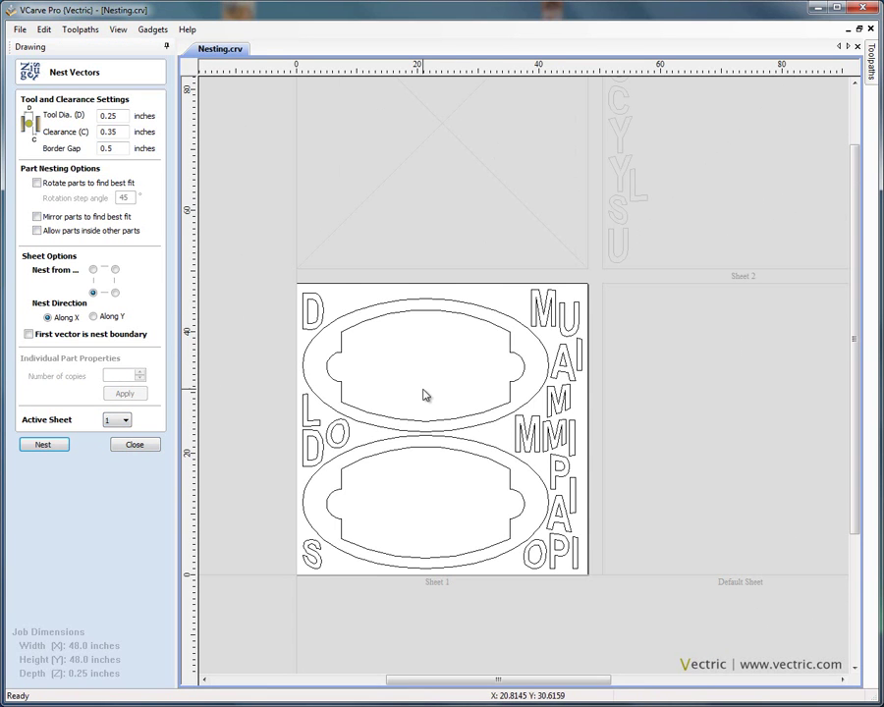
scroll(482, 315, up, 2)
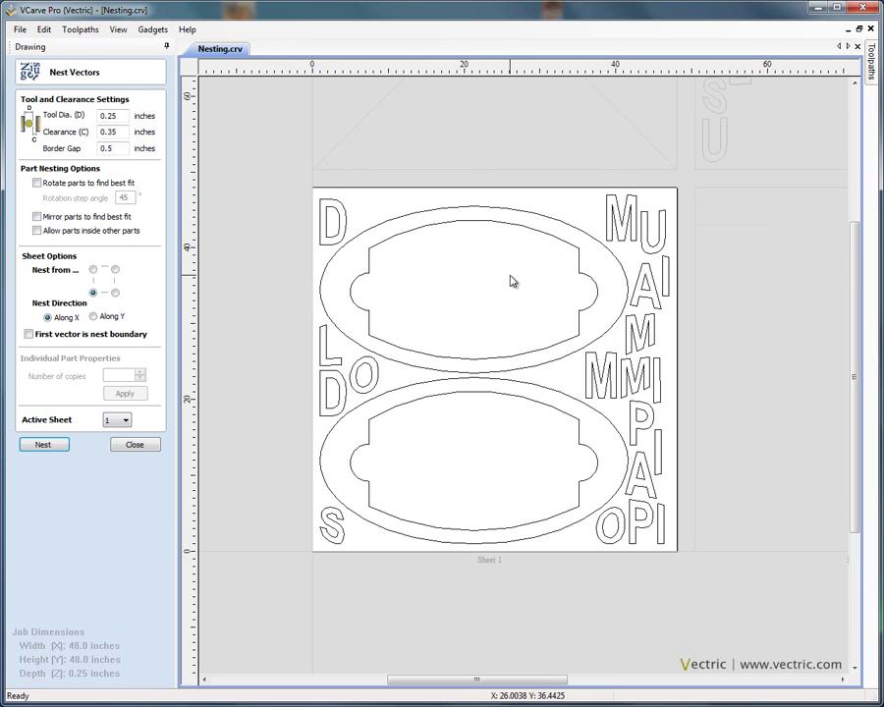
Undo the nest and re-nest with parts allowed inside other parts, packing letters into the ovals
key(ctrl+z)
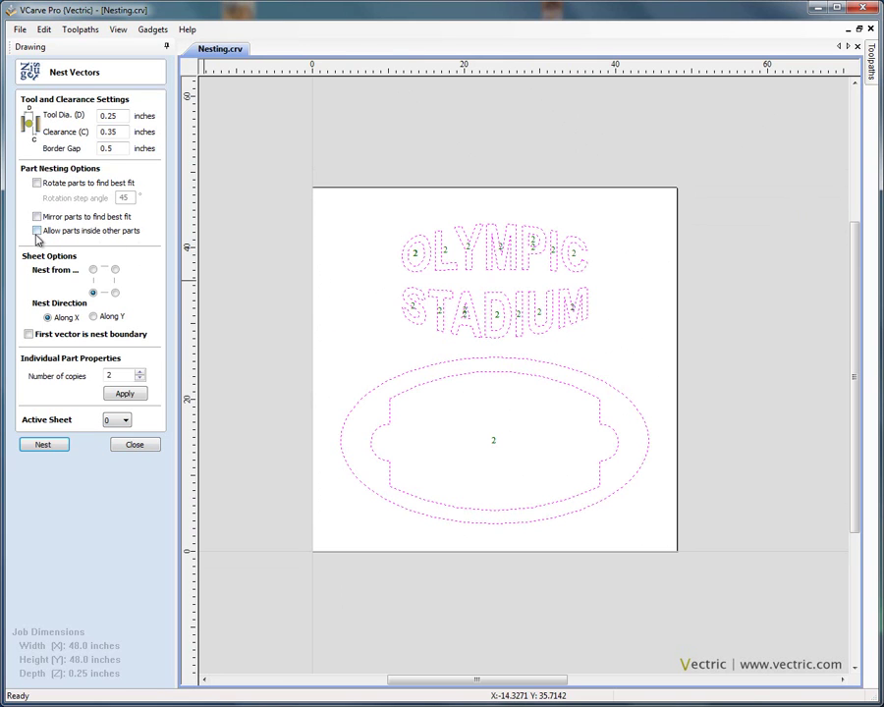
click(37, 231)
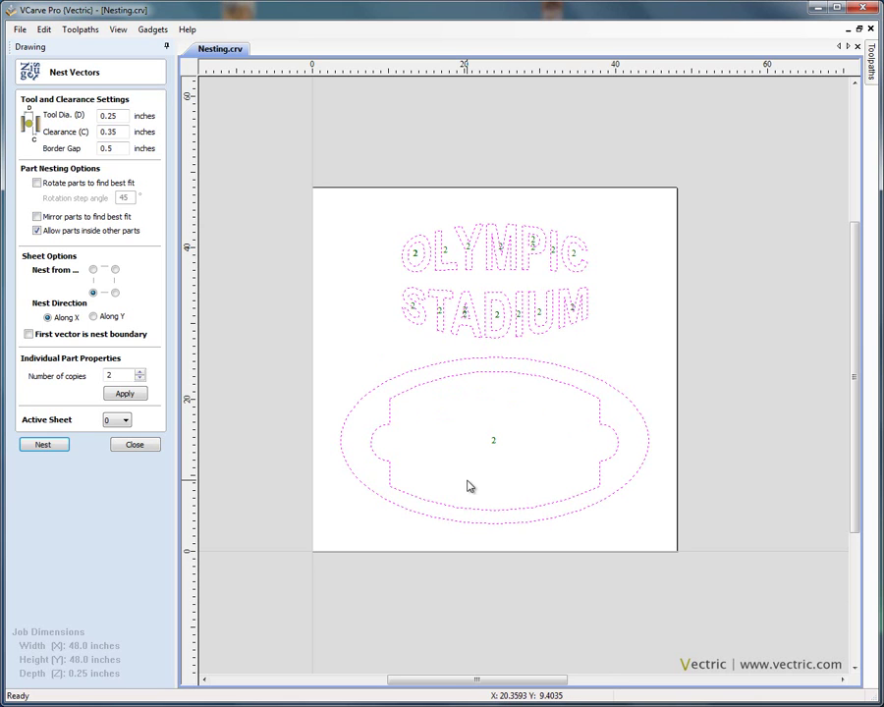
click(61, 449)
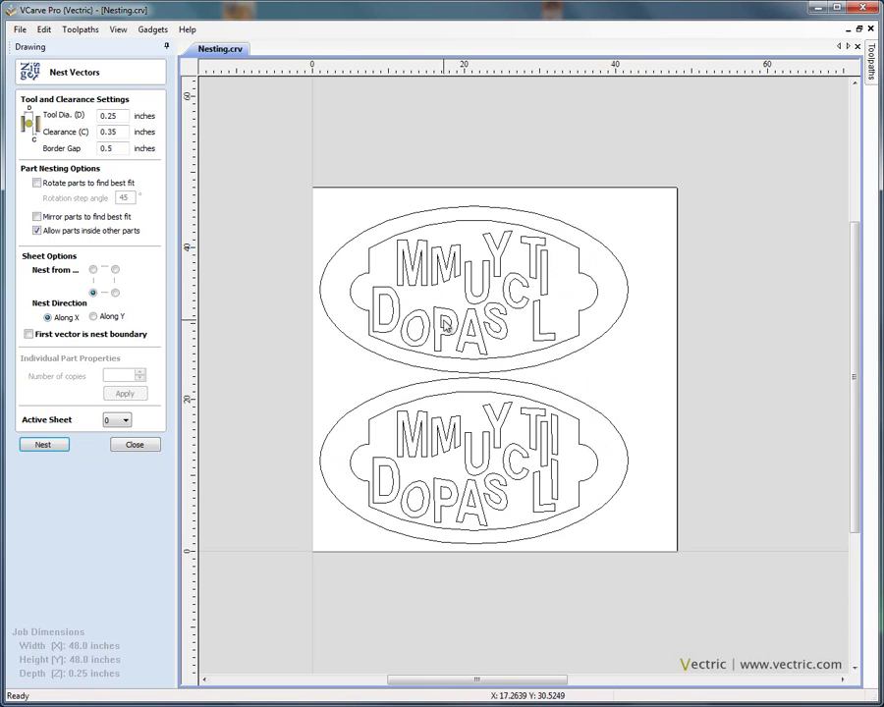
scroll(339, 232, down, 2)
middle_drag(478, 397, 487, 345)
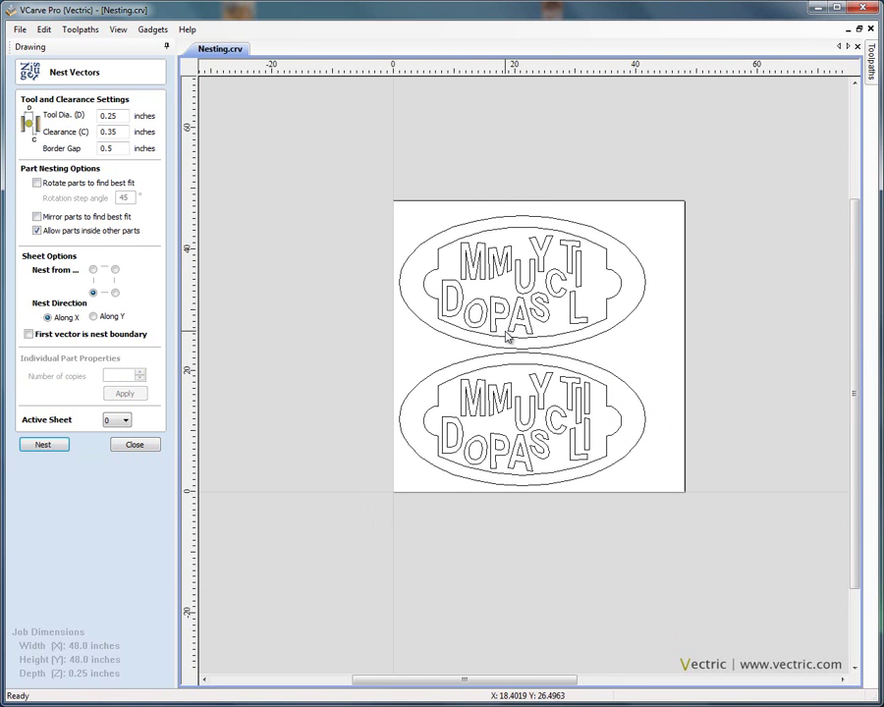
scroll(507, 336, up, 1)
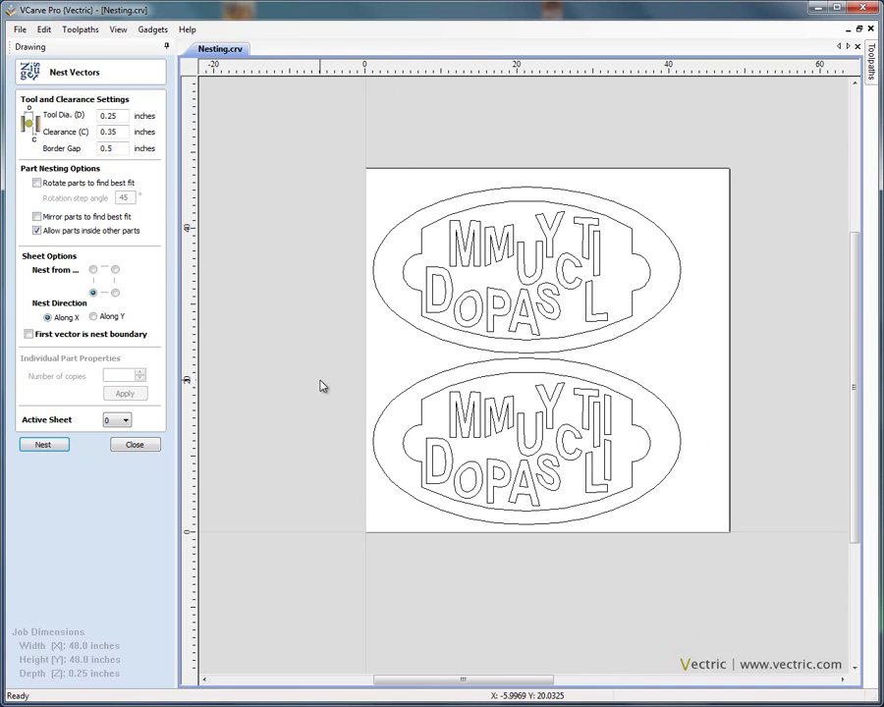
Re-nest with Rotate parts and Mirror parts enabled, then undo back to the original parts
key(ctrl+z)
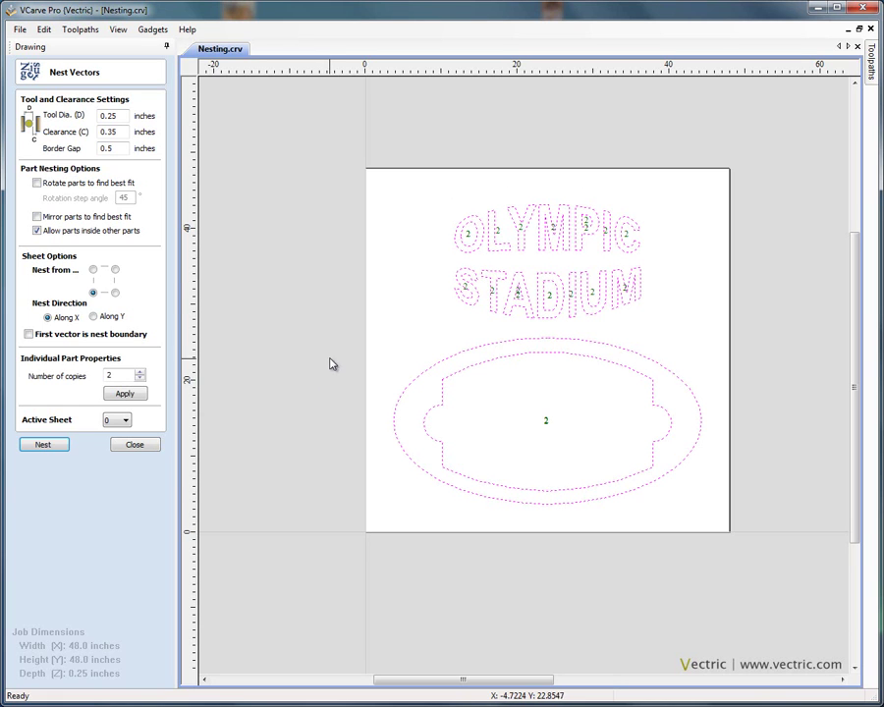
click(37, 182)
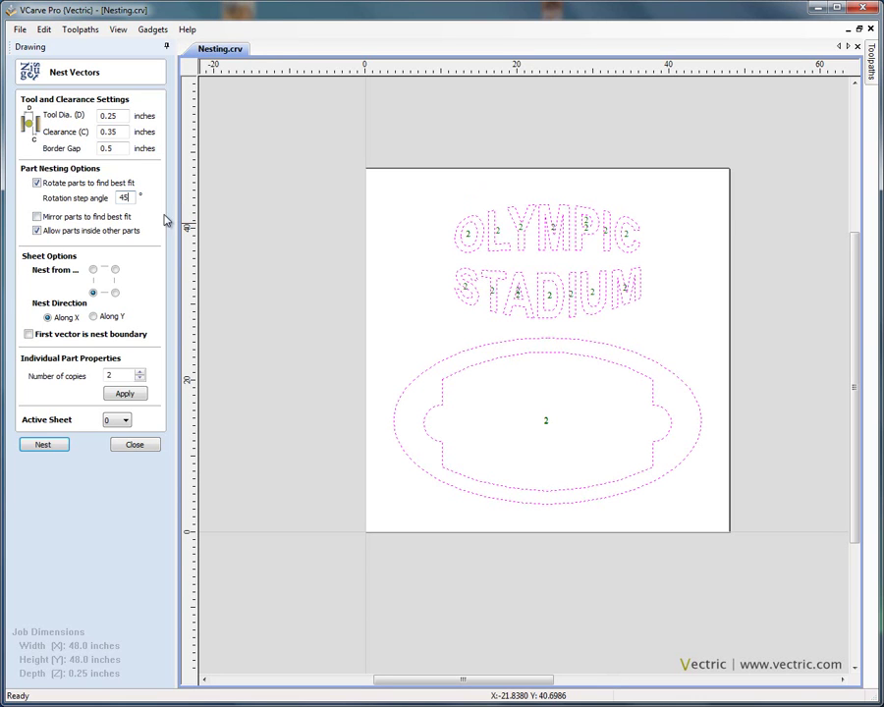
click(36, 217)
click(55, 447)
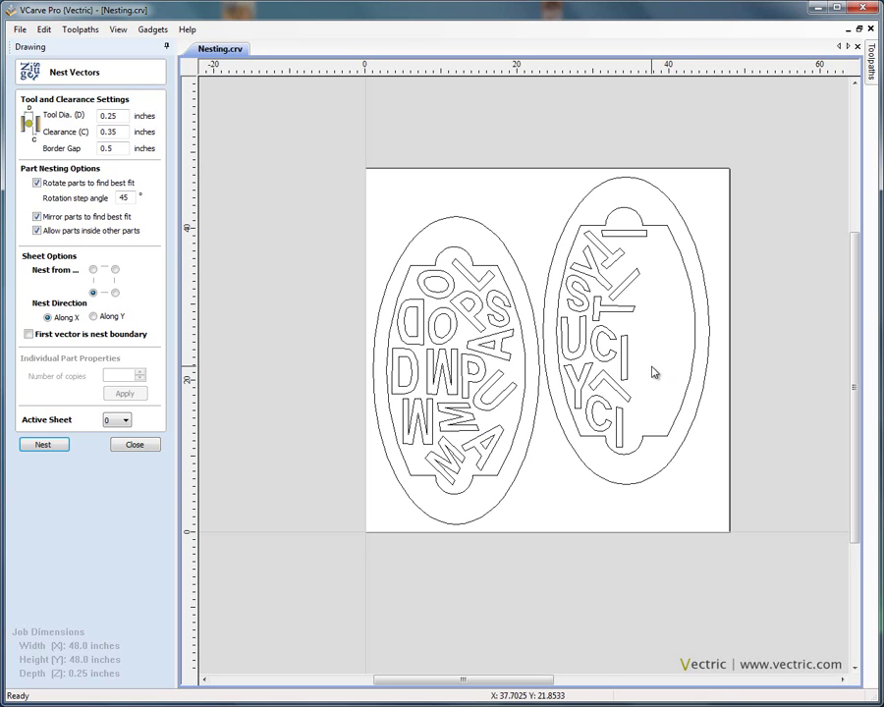
key(ctrl+z)
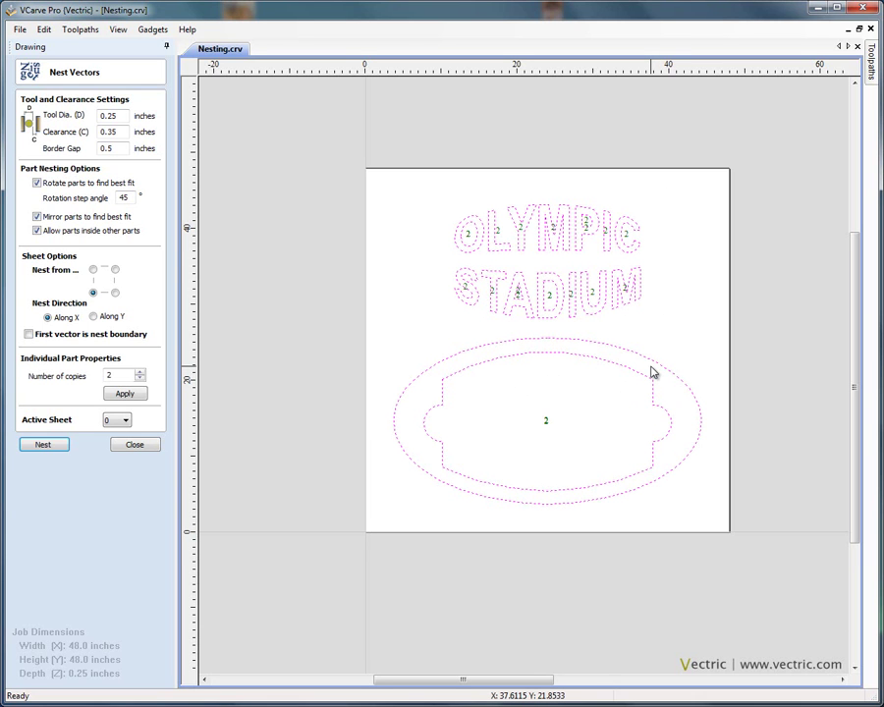
Show Layer 2 to reveal FAST FOOD, then select it with OLYMPIC STADIUM and the oval
click(138, 445)
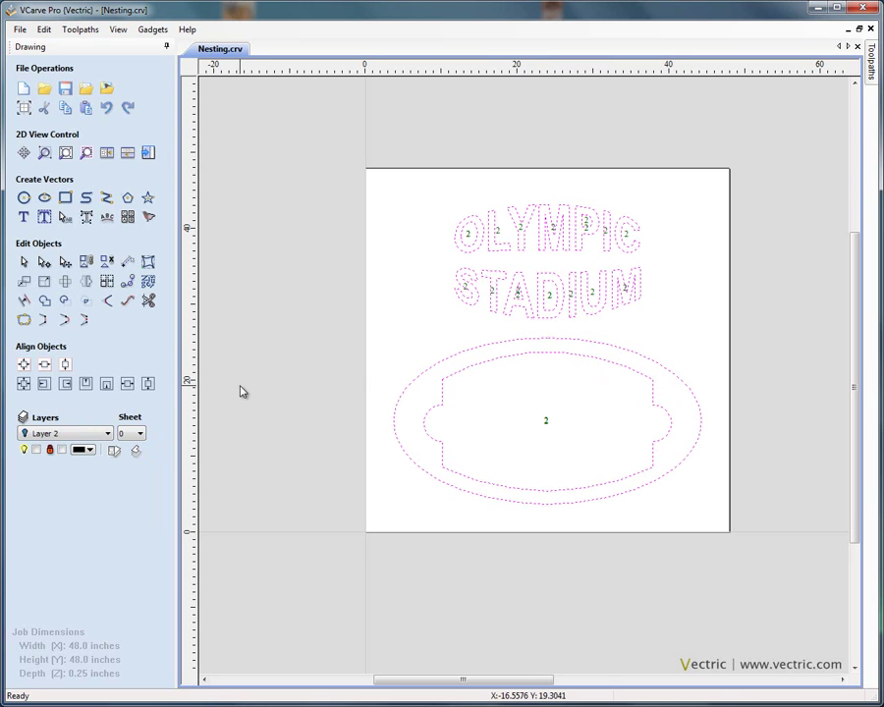
click(113, 450)
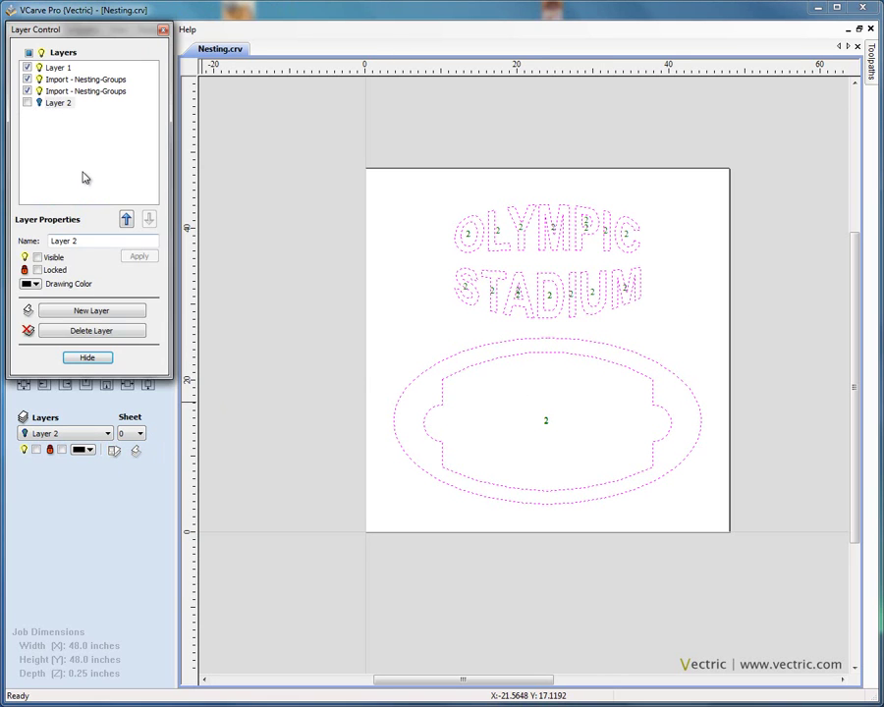
click(27, 103)
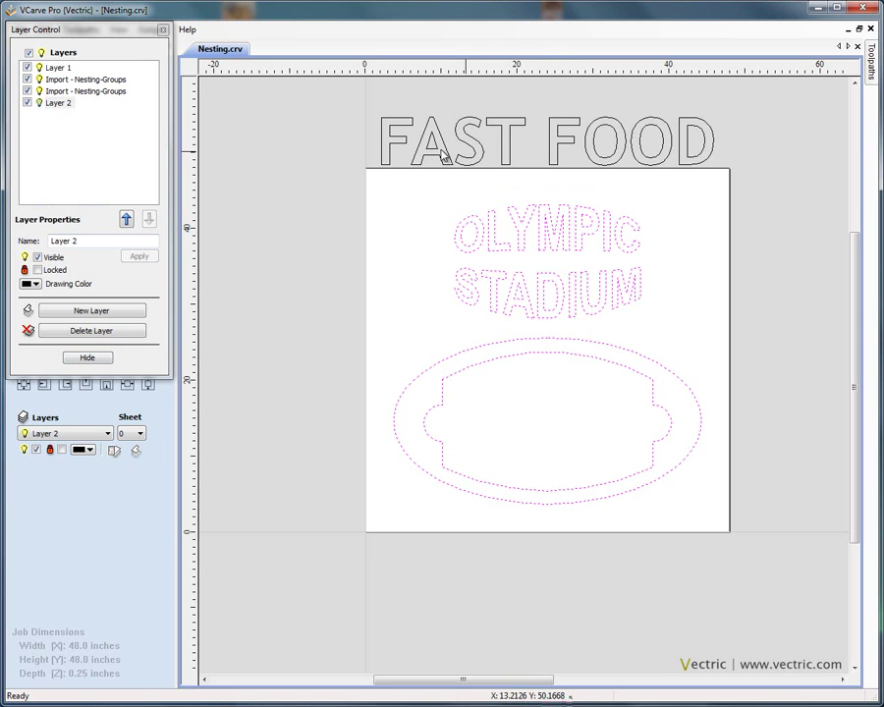
click(87, 358)
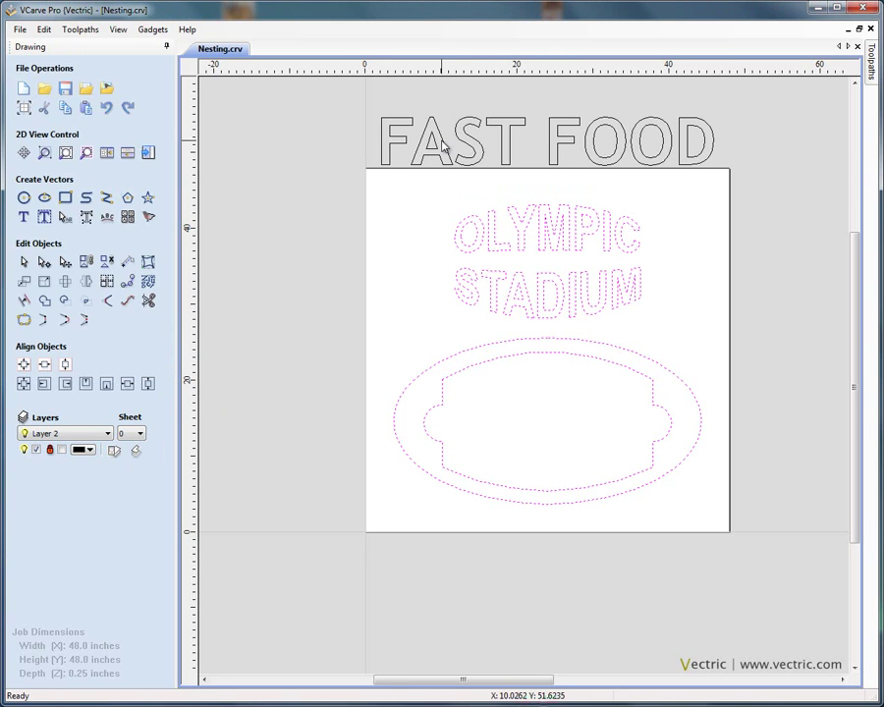
click(443, 150)
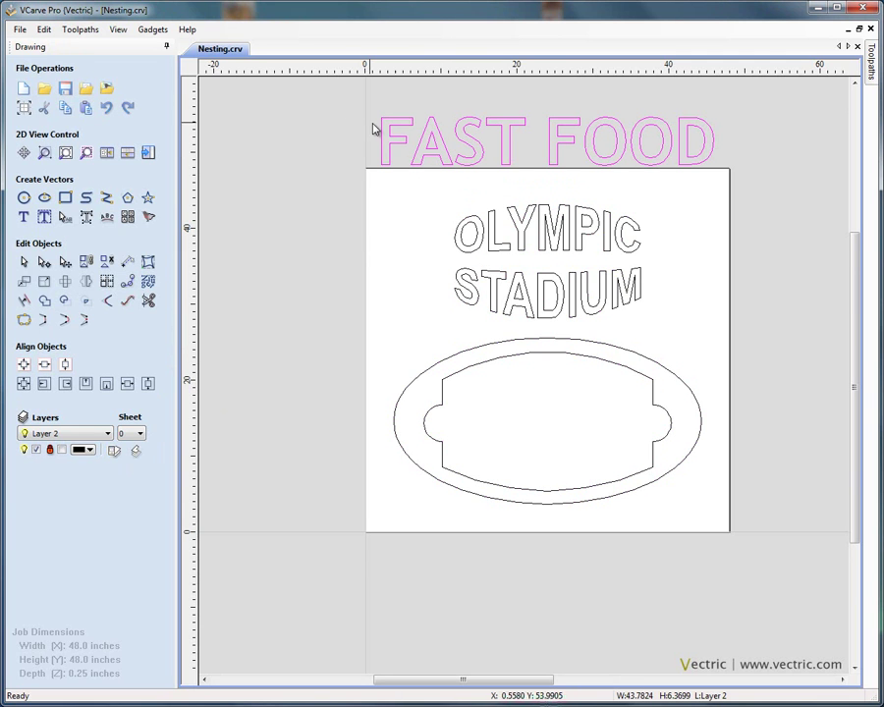
drag(445, 175, 761, 560)
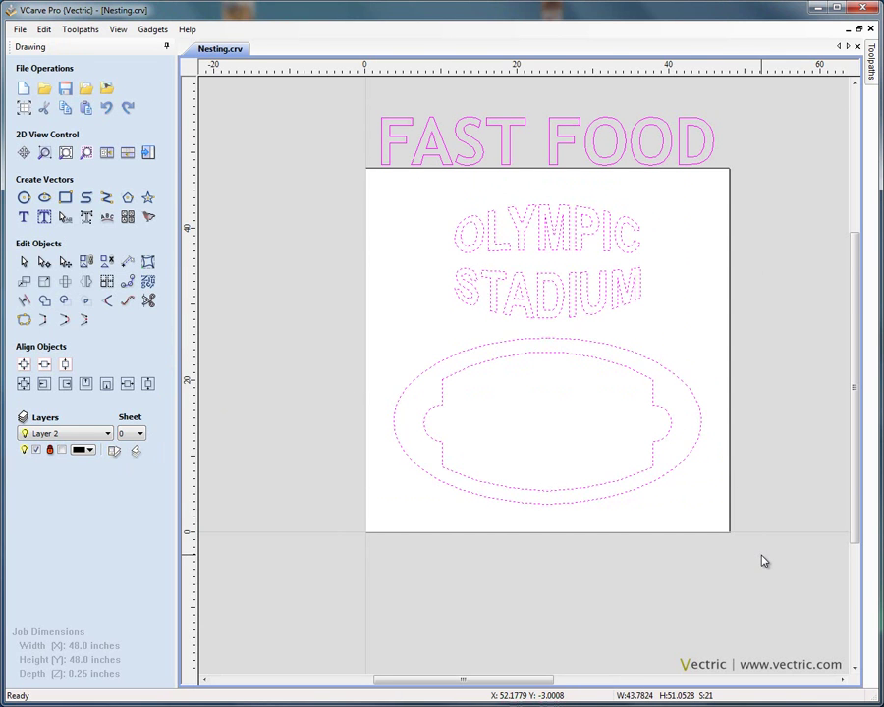
Set the FAST FOOD lettering to nest as 2 copies
click(148, 282)
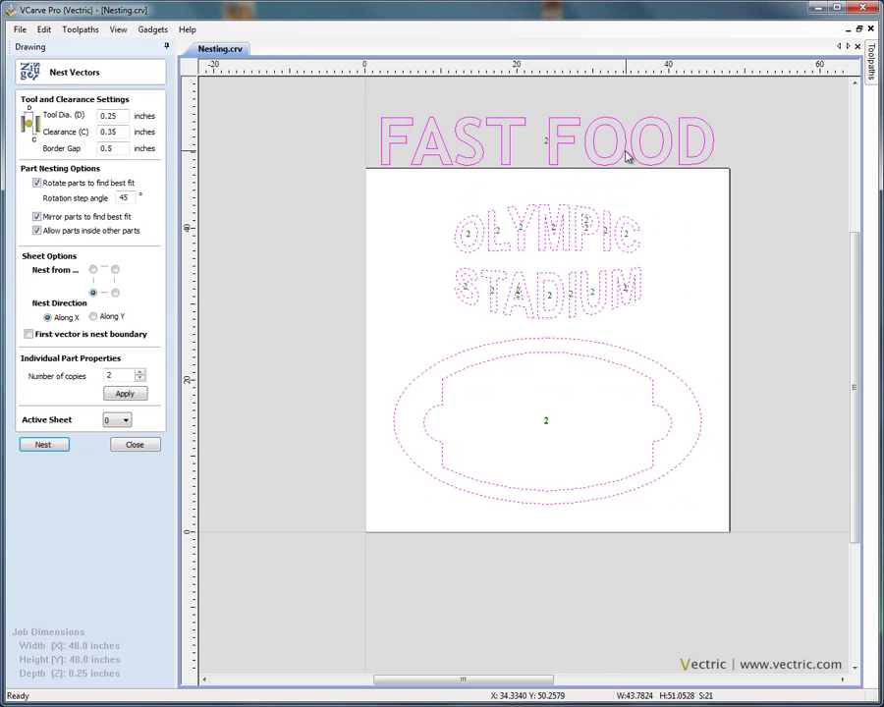
click(742, 154)
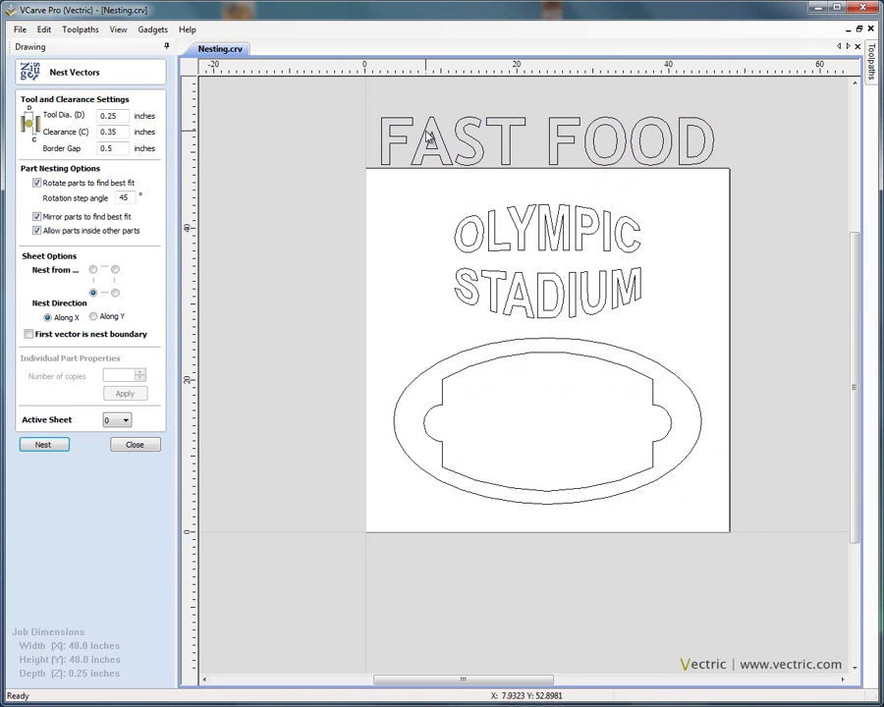
click(428, 138)
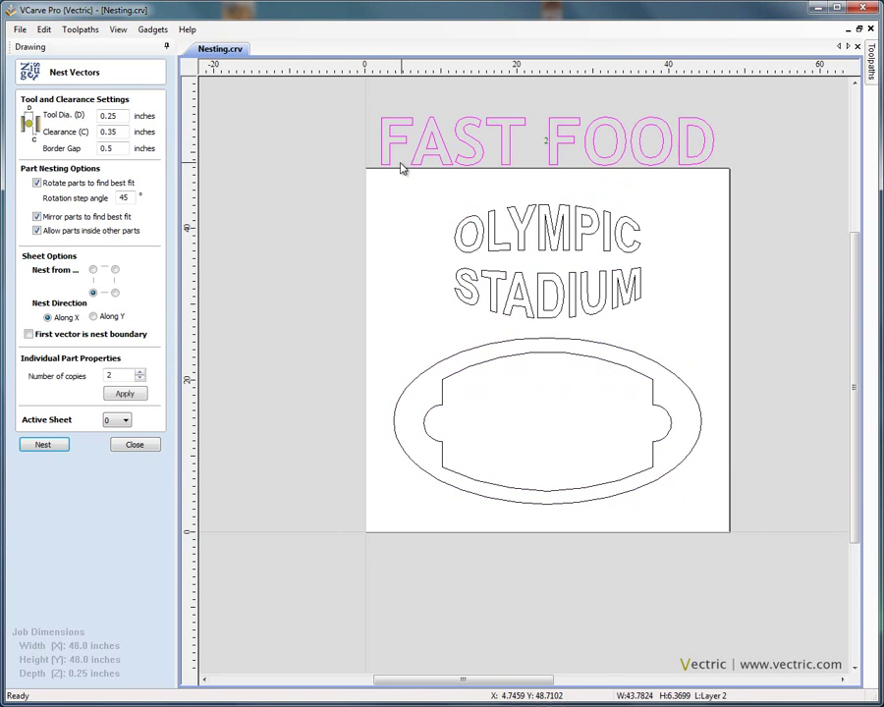
click(126, 392)
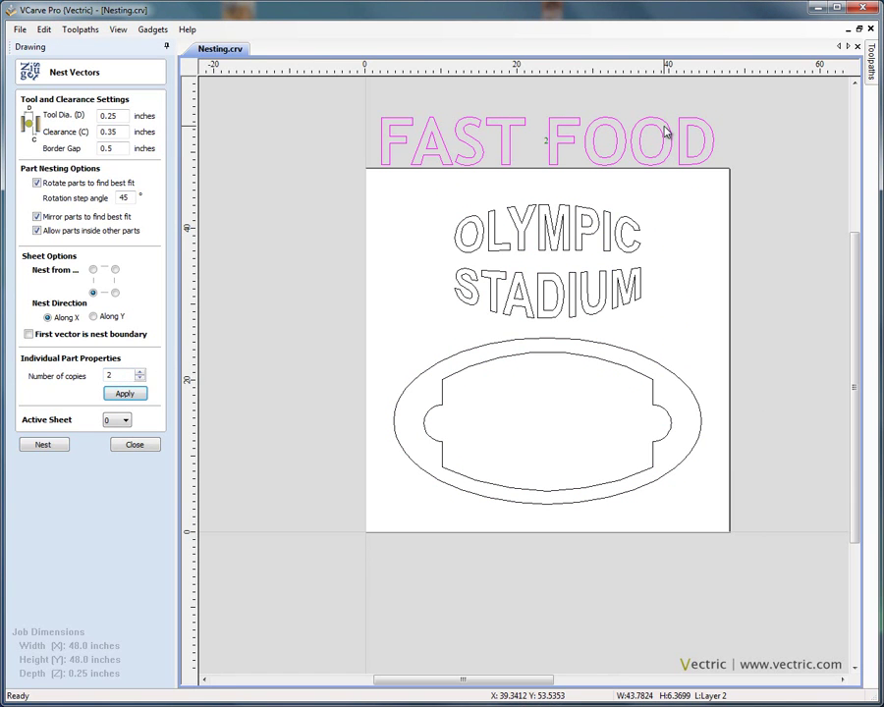
Select all parts and nest them onto one sheet, letters packed inside the ovals
drag(334, 103, 760, 547)
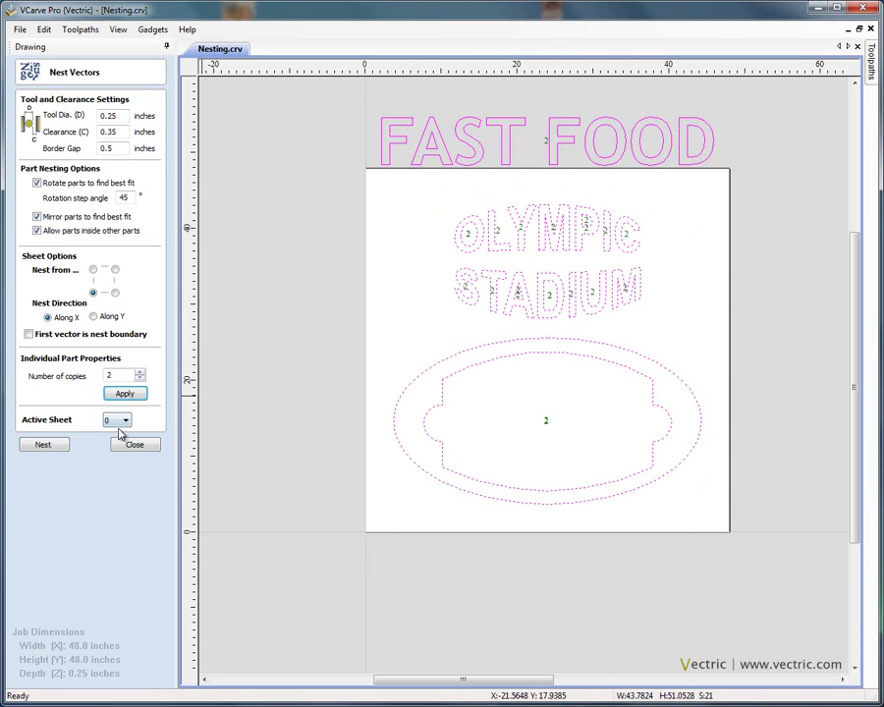
click(61, 446)
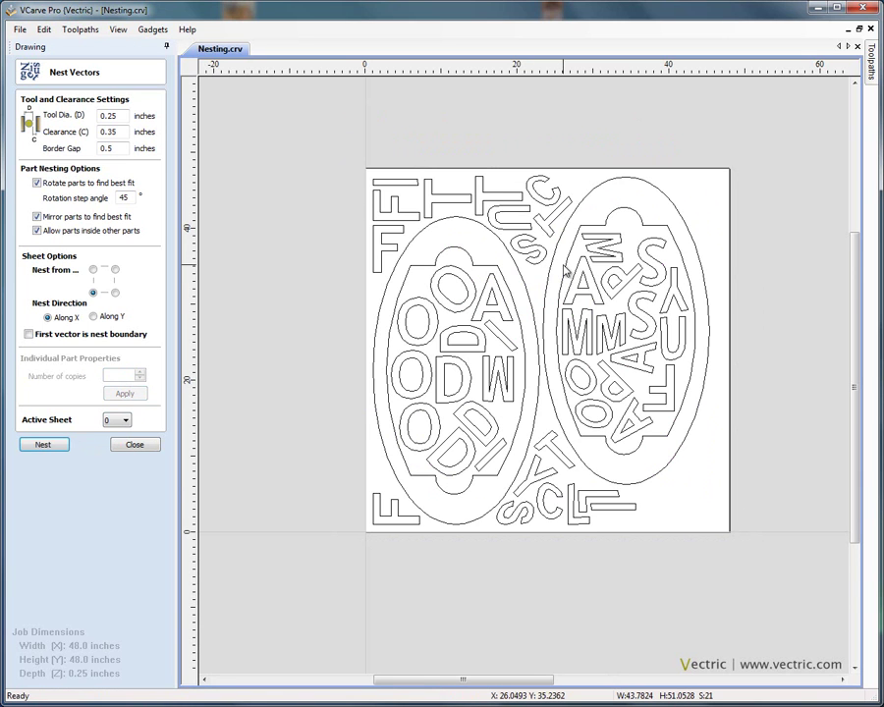
scroll(594, 240, up, 1)
scroll(487, 374, up, 1)
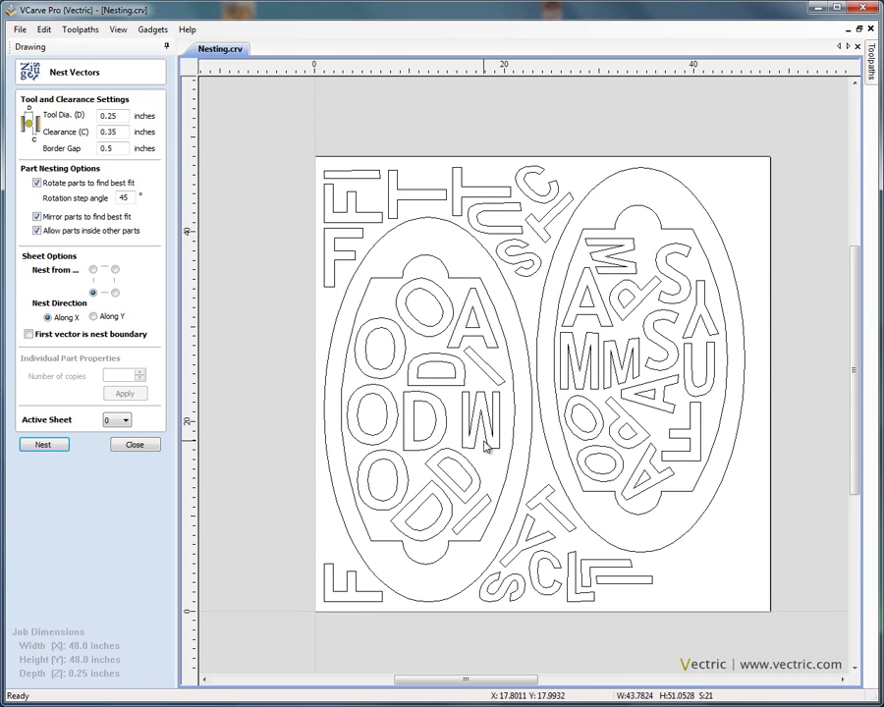
Start a 2D Profile toolpath on all vectors: 0.25 inch end mill, 0.25 depth, outside, conventional
click(136, 444)
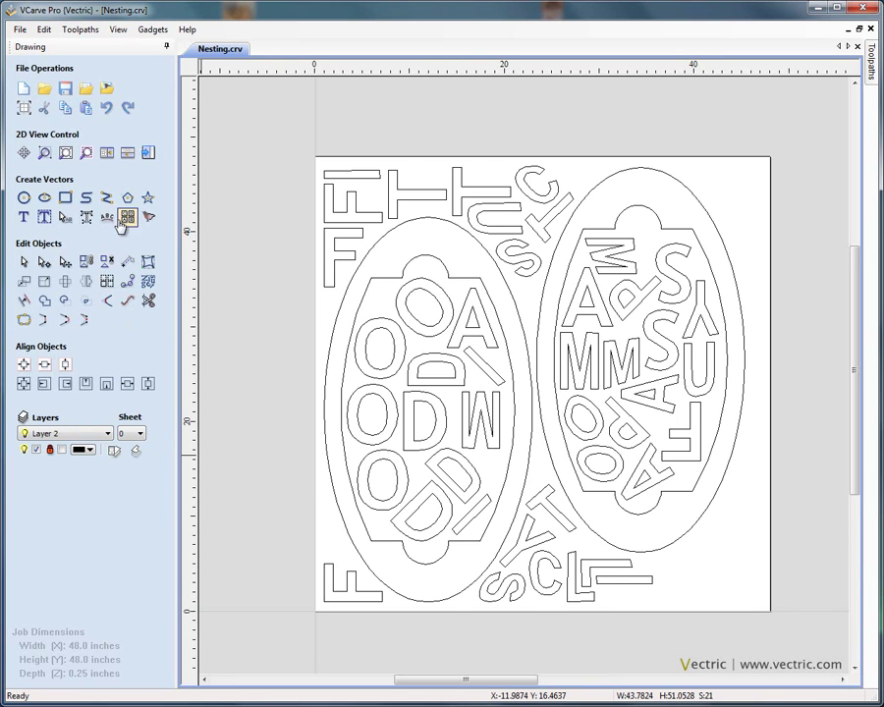
click(149, 154)
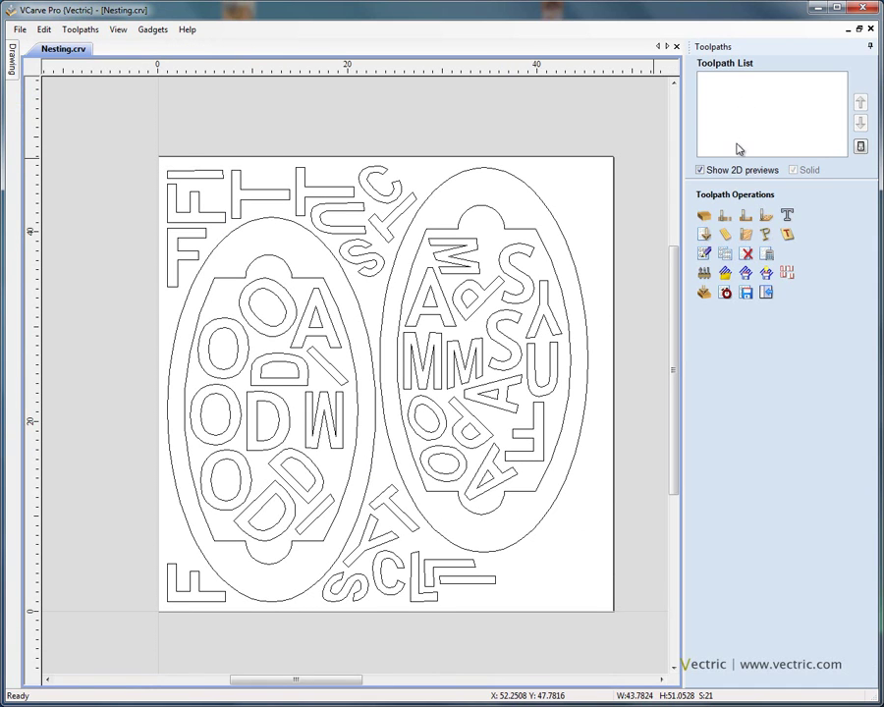
click(724, 216)
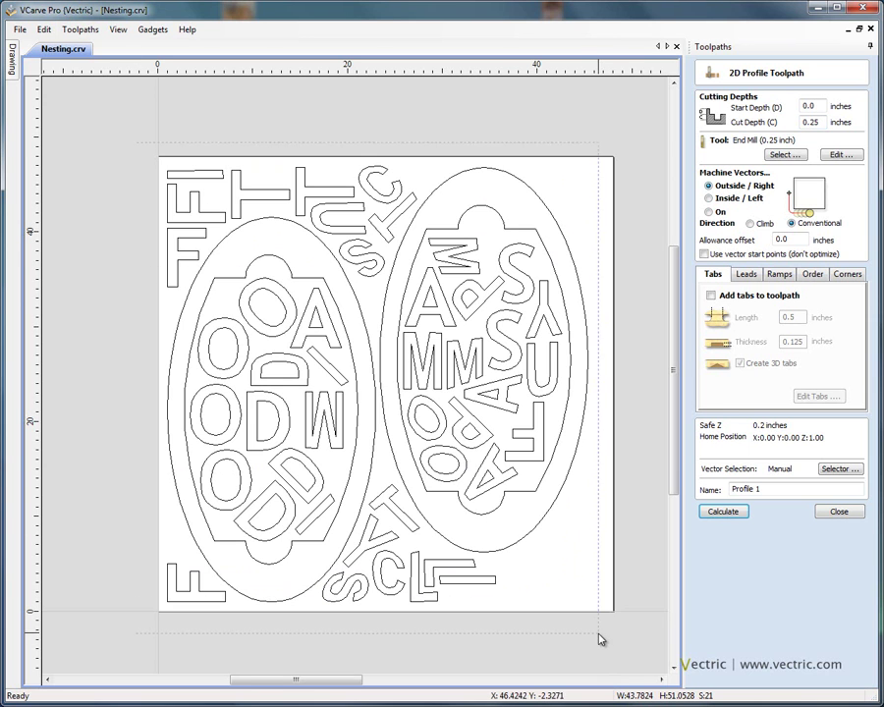
key(ctrl+a)
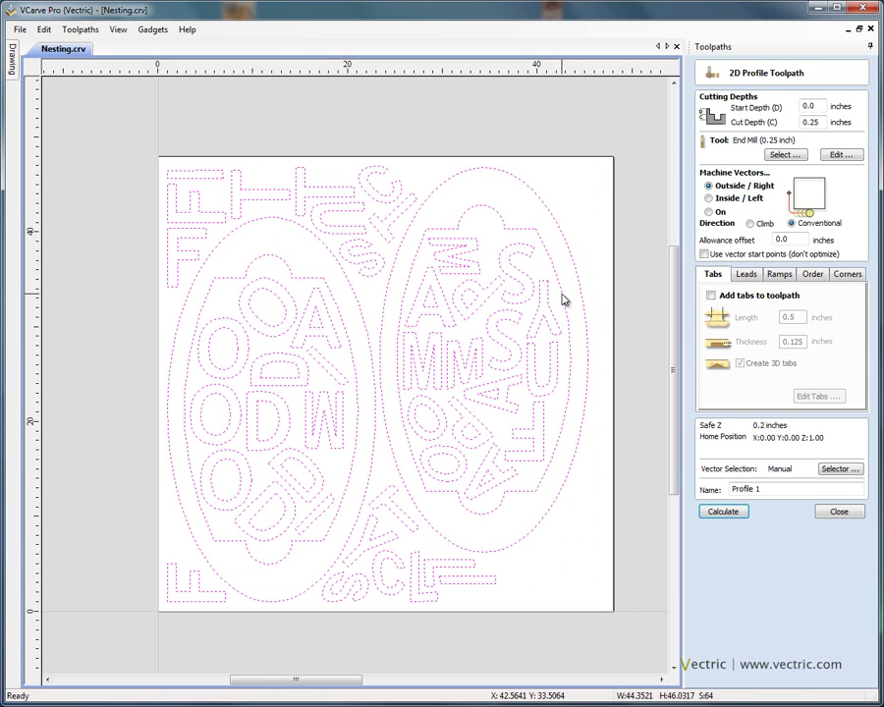
Calculate Profile 1, preview the cut in 3D, and return to the Nesting.crv drawing
click(735, 512)
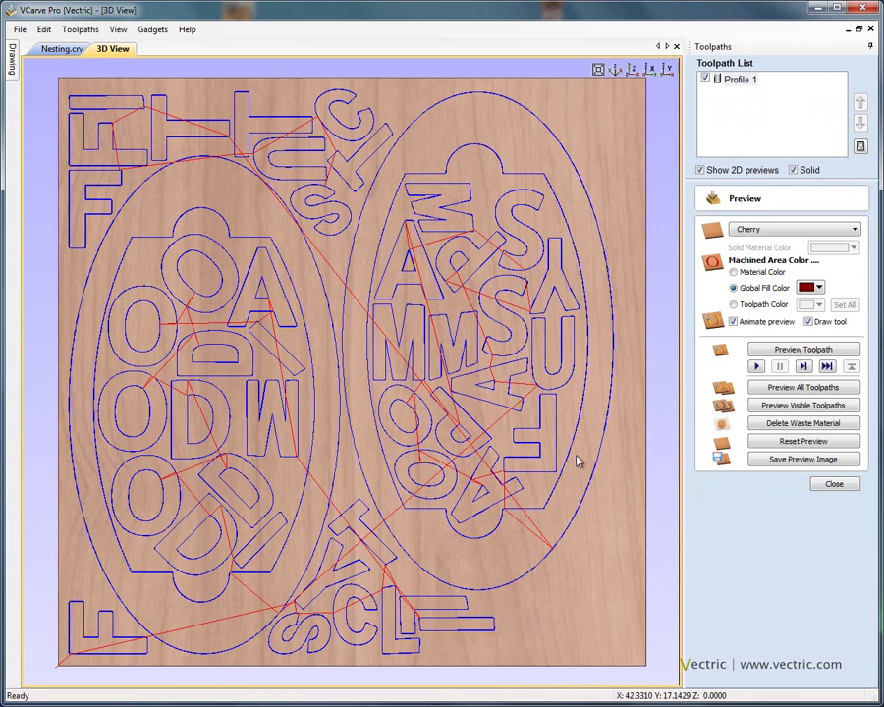
click(791, 354)
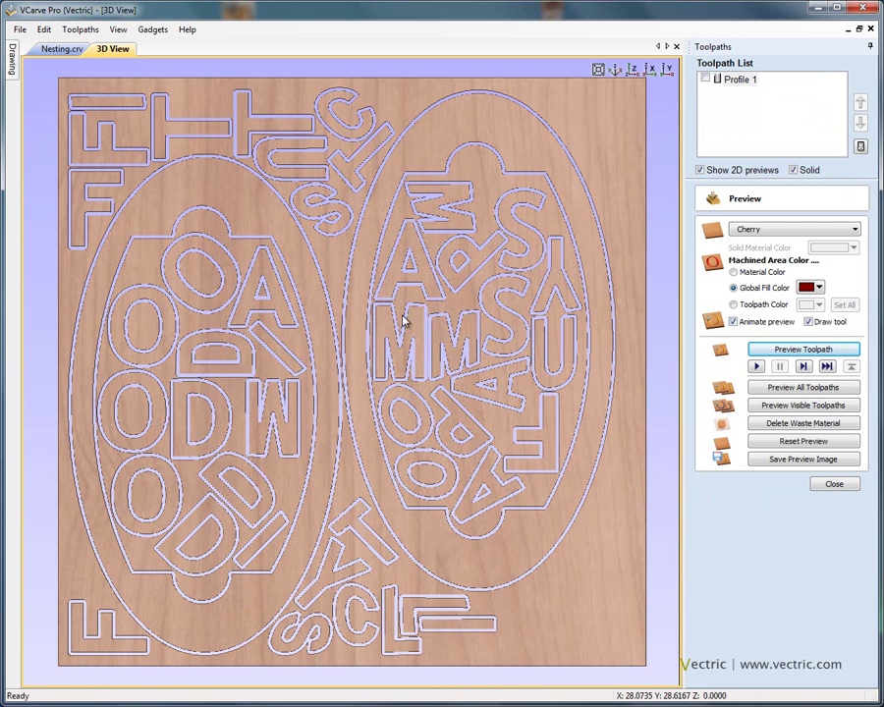
click(72, 52)
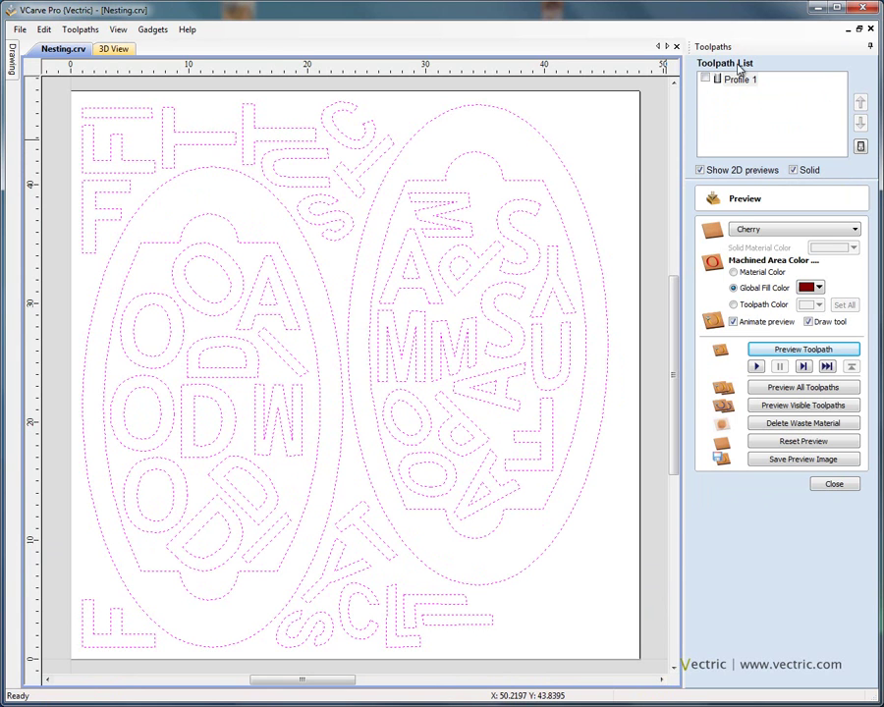
Display Profile 1 on the drawing and toggle solid cutter-width bands to check the cuts
click(708, 78)
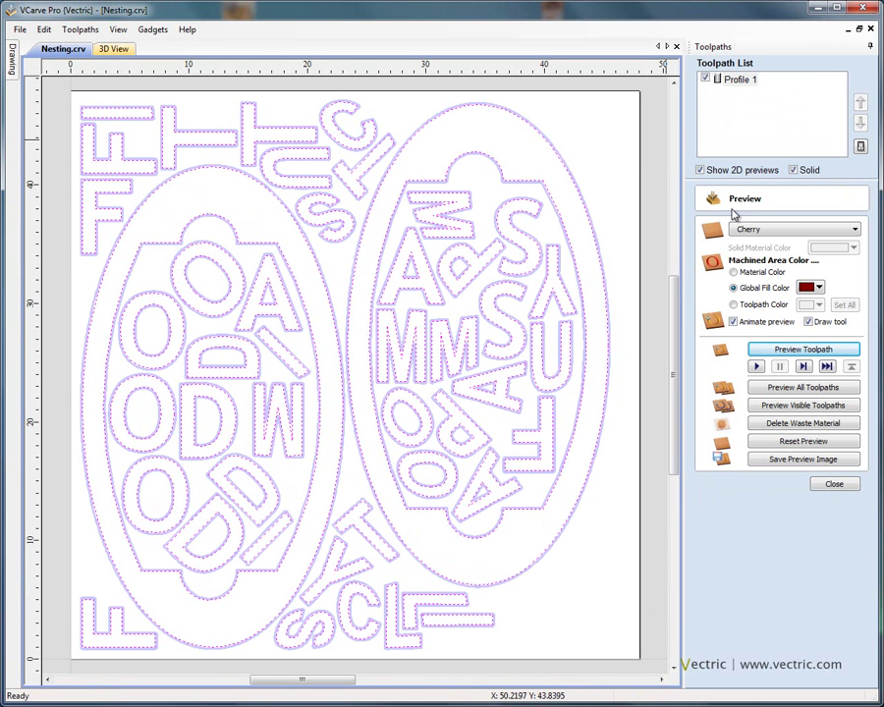
click(792, 169)
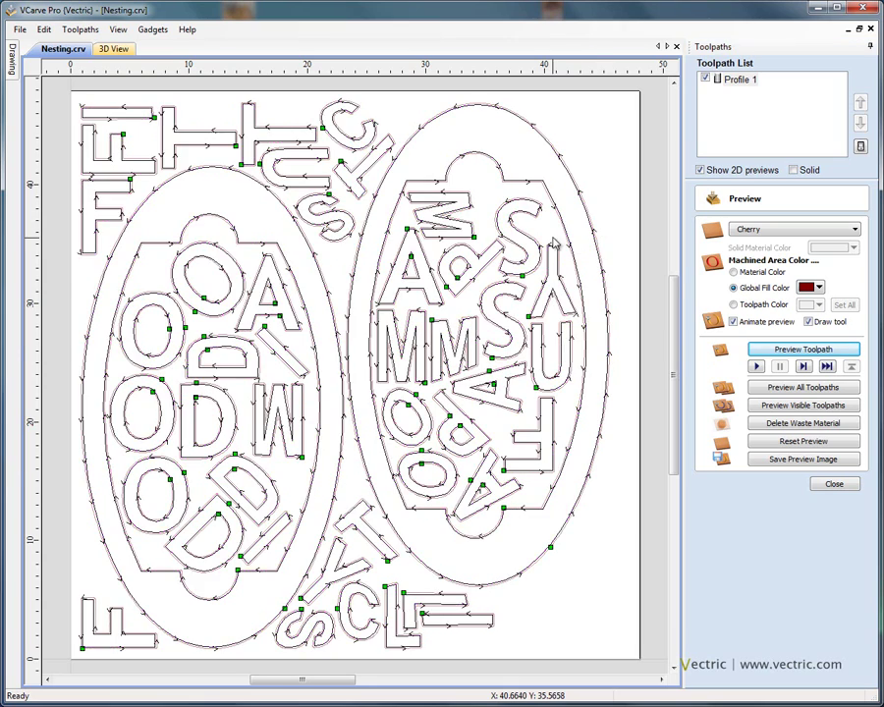
scroll(576, 242, up, 3)
scroll(576, 294, up, 3)
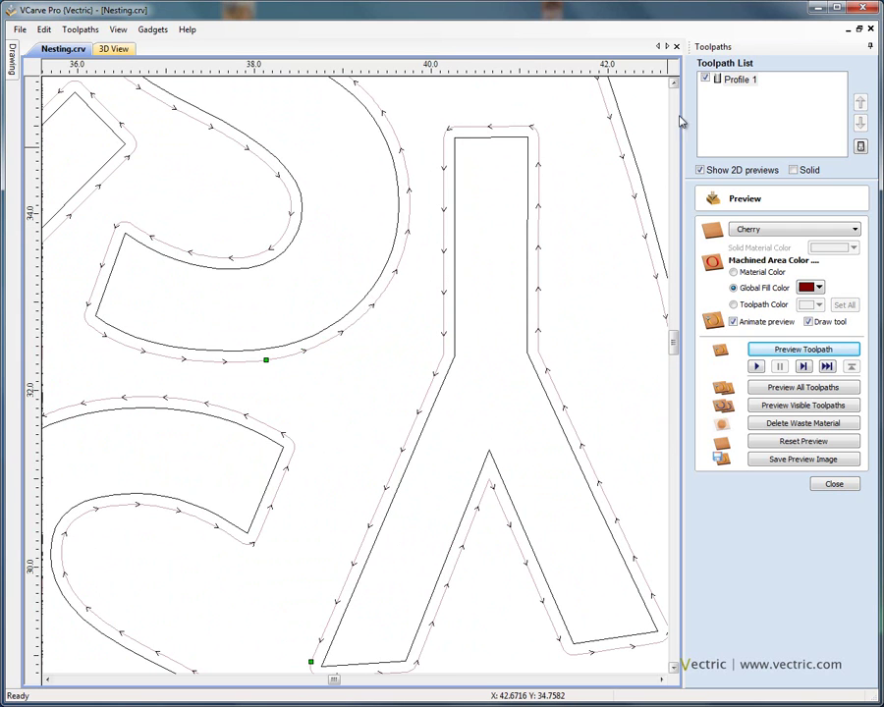
click(794, 171)
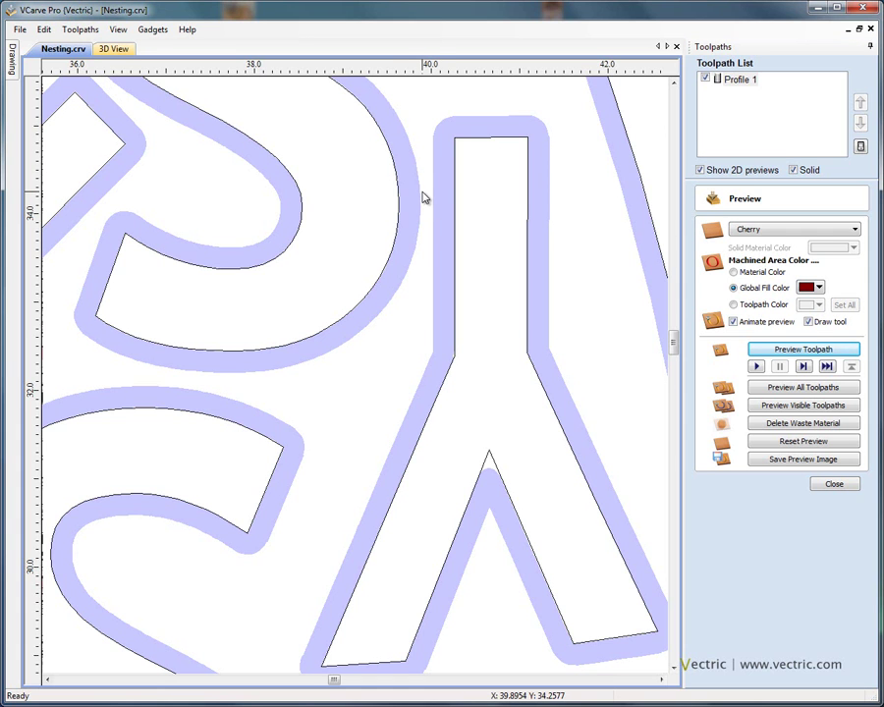
scroll(423, 199, down, 1)
scroll(423, 199, down, 2)
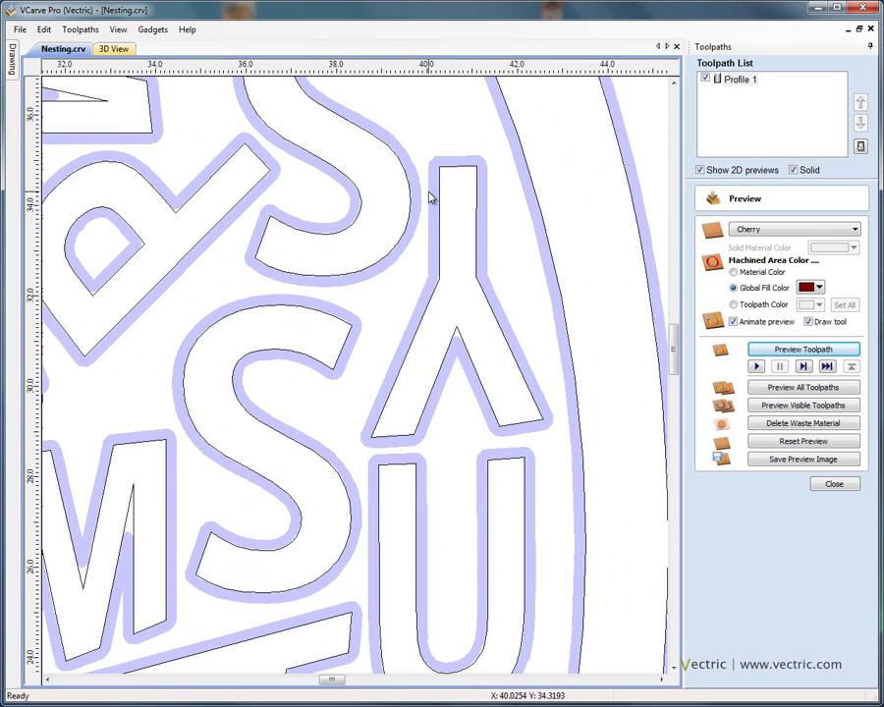
click(792, 170)
Select Profile 1 to show its 00:46:21 summary, deselect vectors, and zoom to fit
click(740, 80)
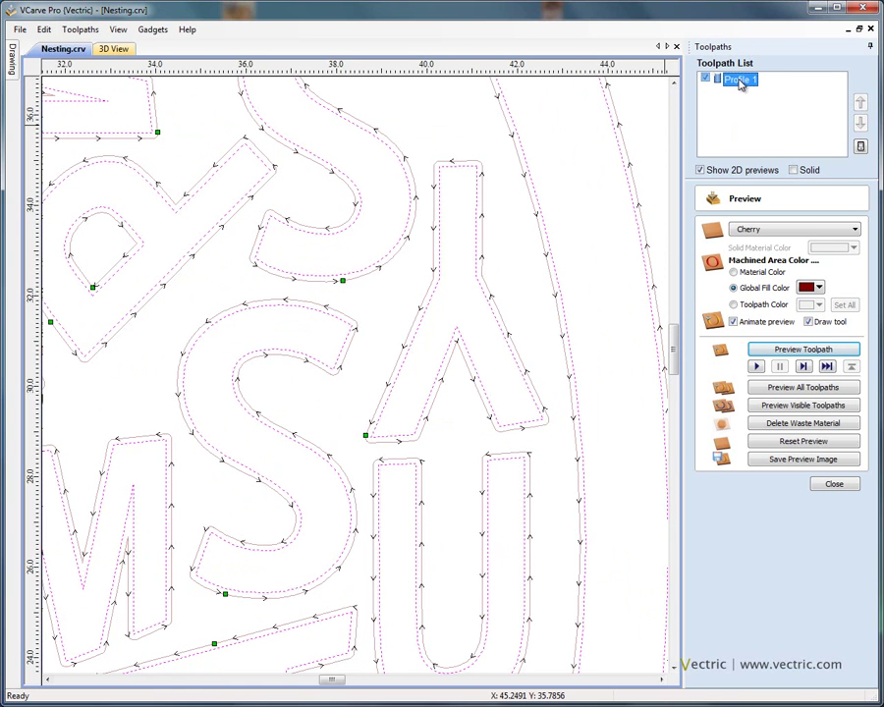
click(834, 485)
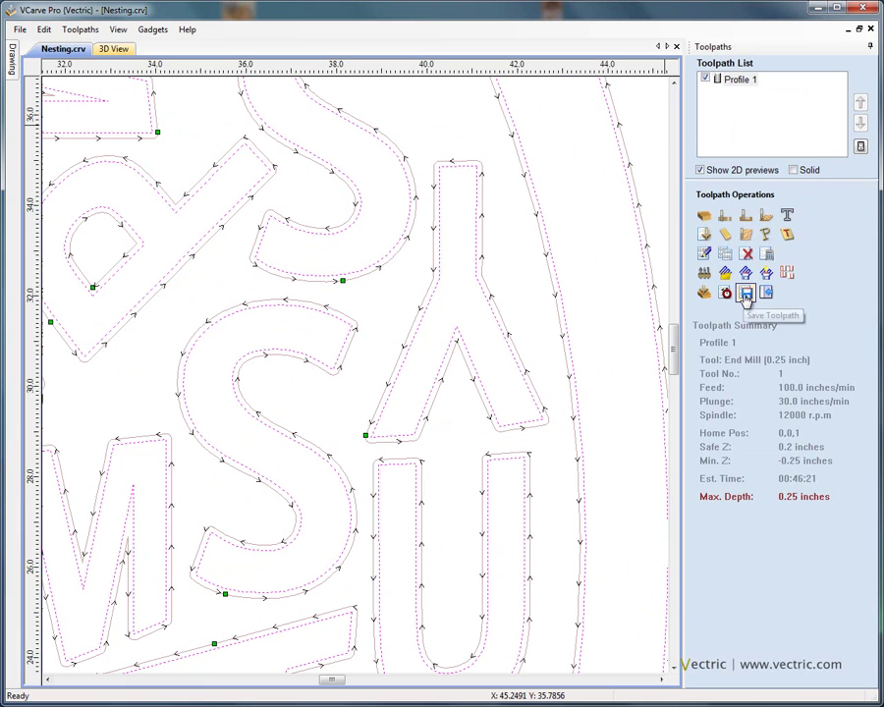
click(527, 282)
key(F3)
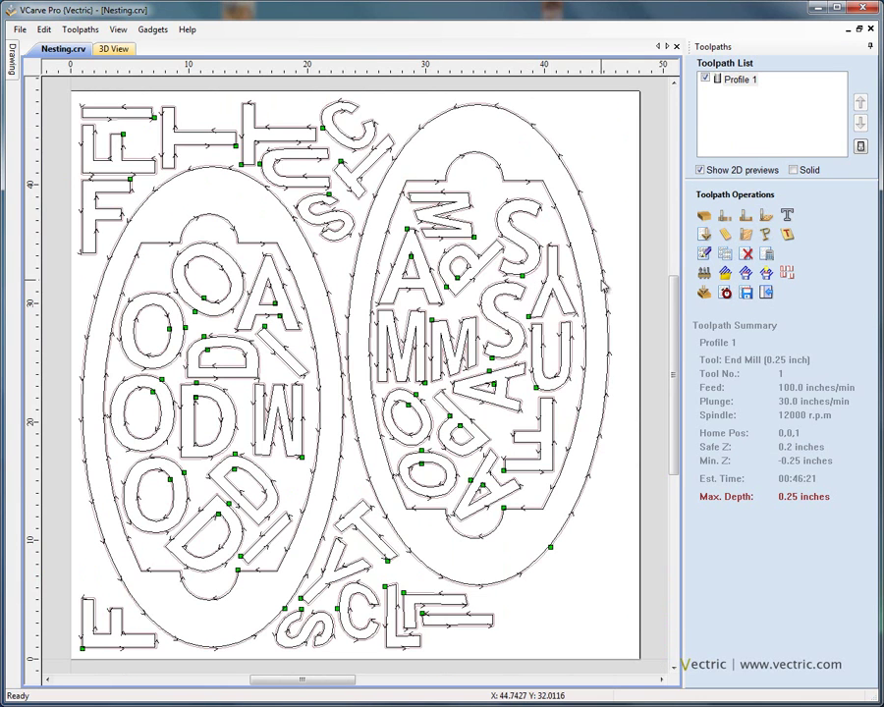
Discard changes to Nesting.crv and open Nesting_2.crv with the flange and Reverse Bracket parts
key(F10)
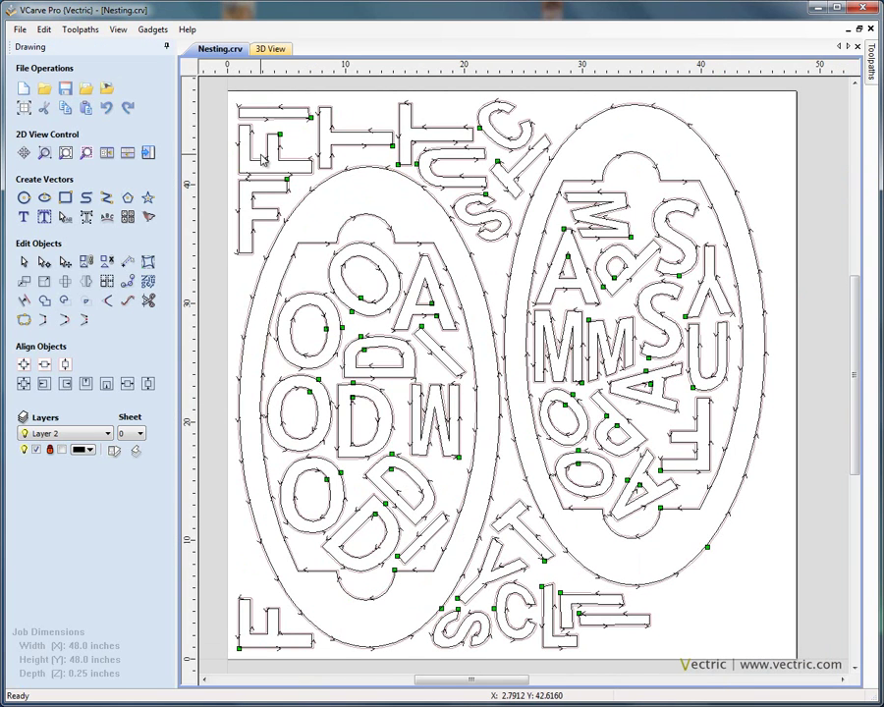
click(19, 29)
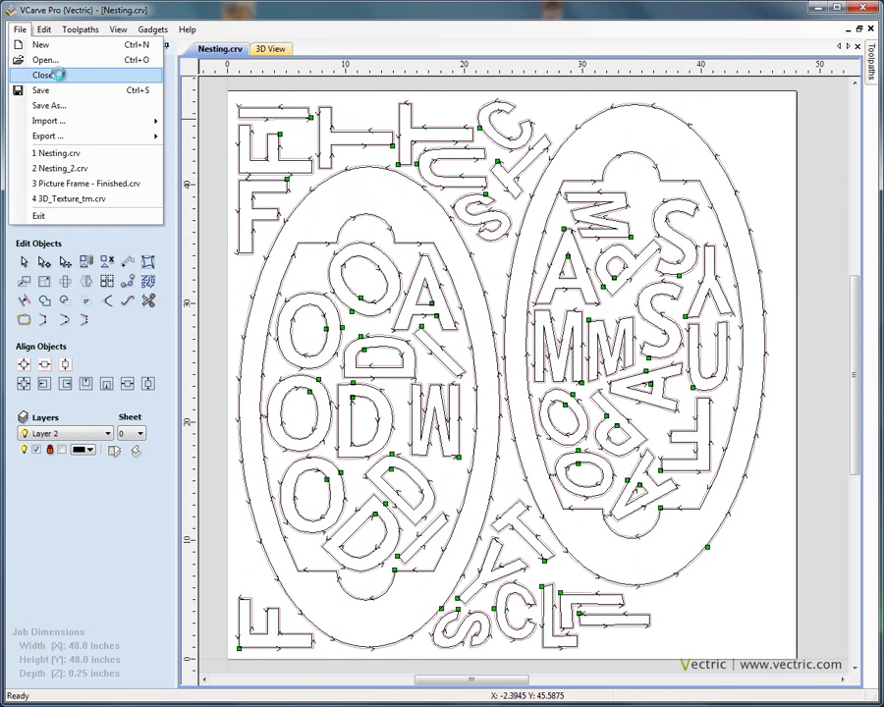
click(59, 75)
click(440, 399)
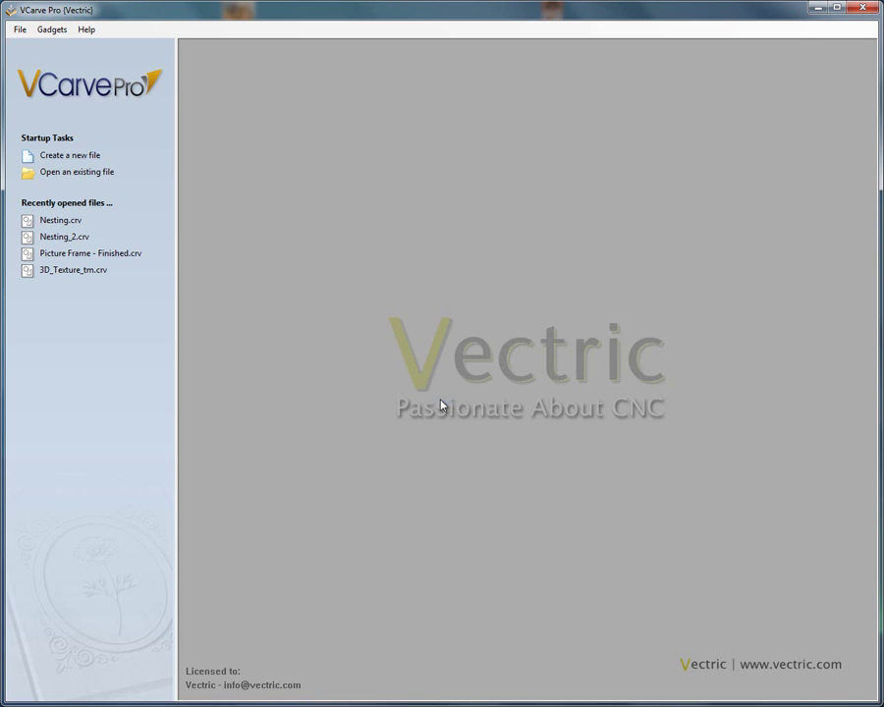
click(99, 179)
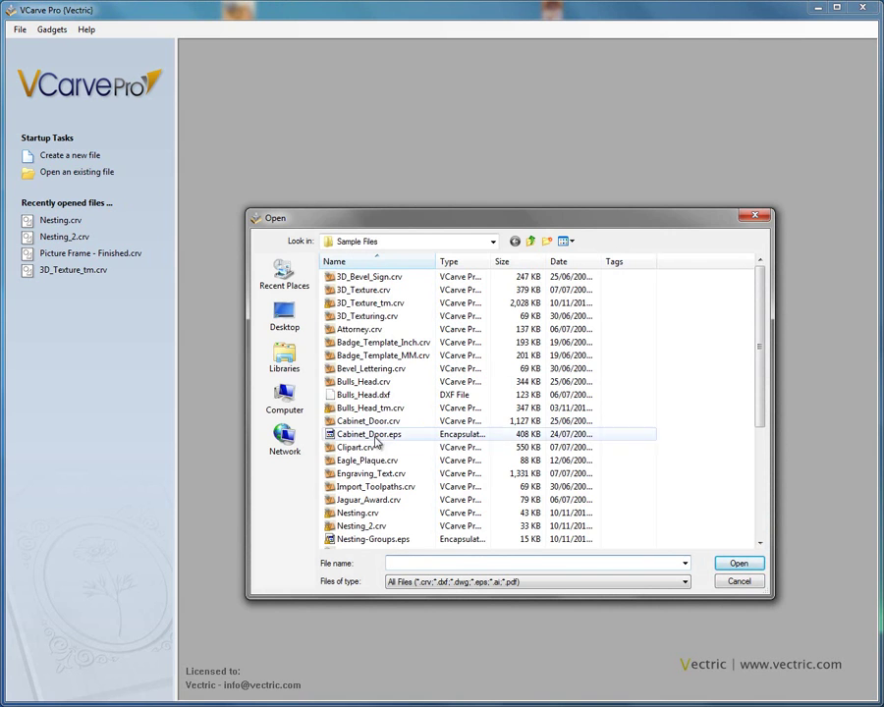
double_click(358, 526)
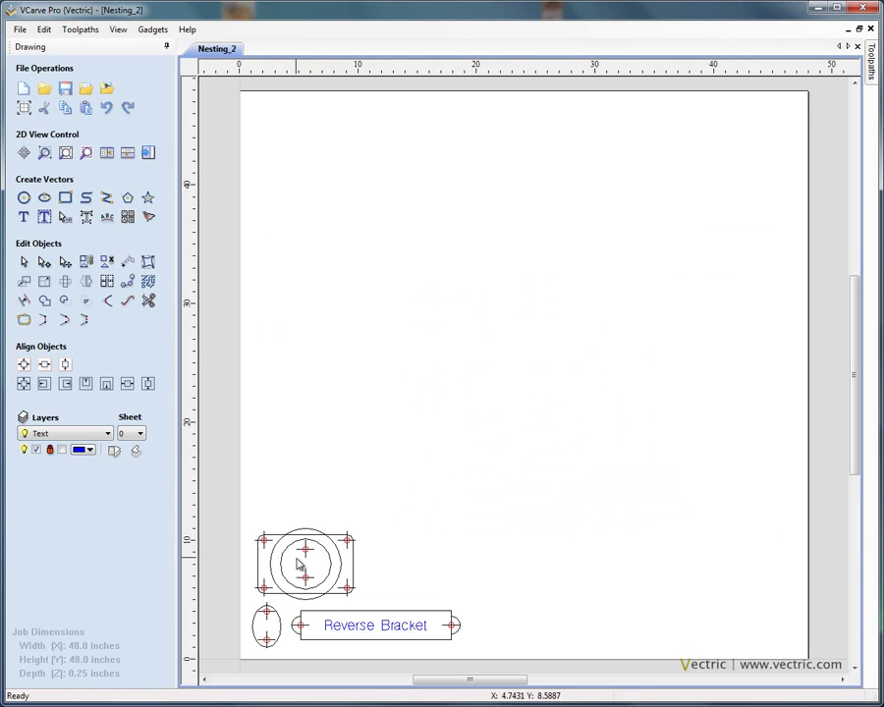
Zoom in and window-select the flange, oval and Reverse Bracket vectors
scroll(322, 589, up, 2)
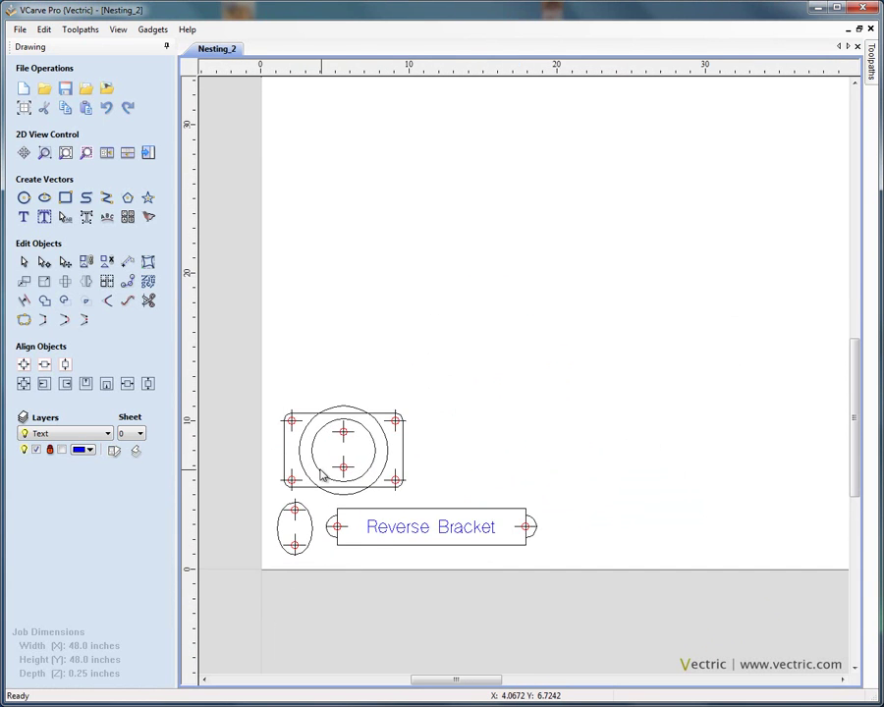
scroll(318, 472, up, 1)
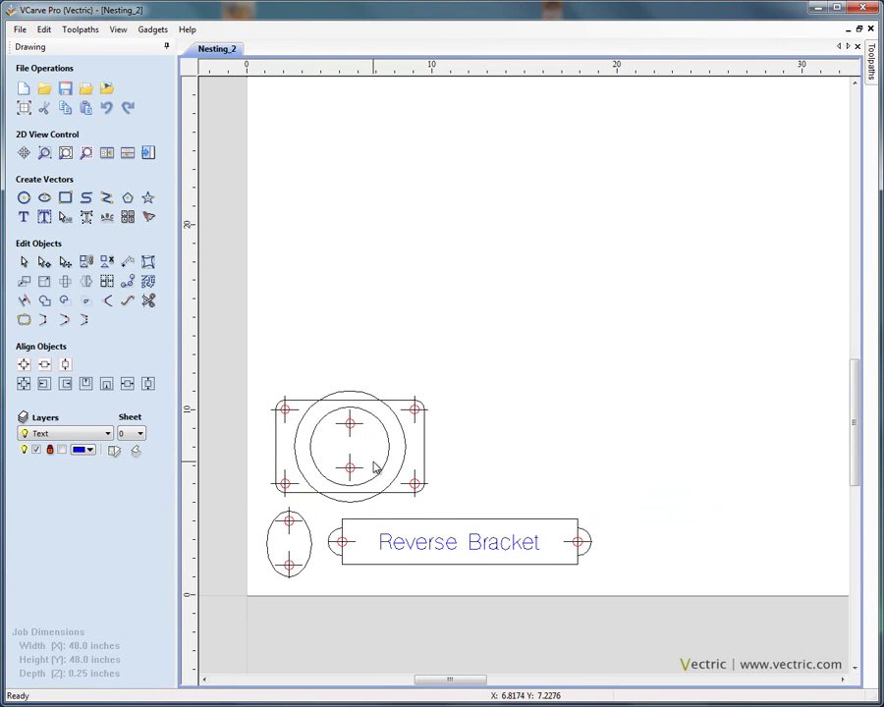
scroll(364, 458, up, 1)
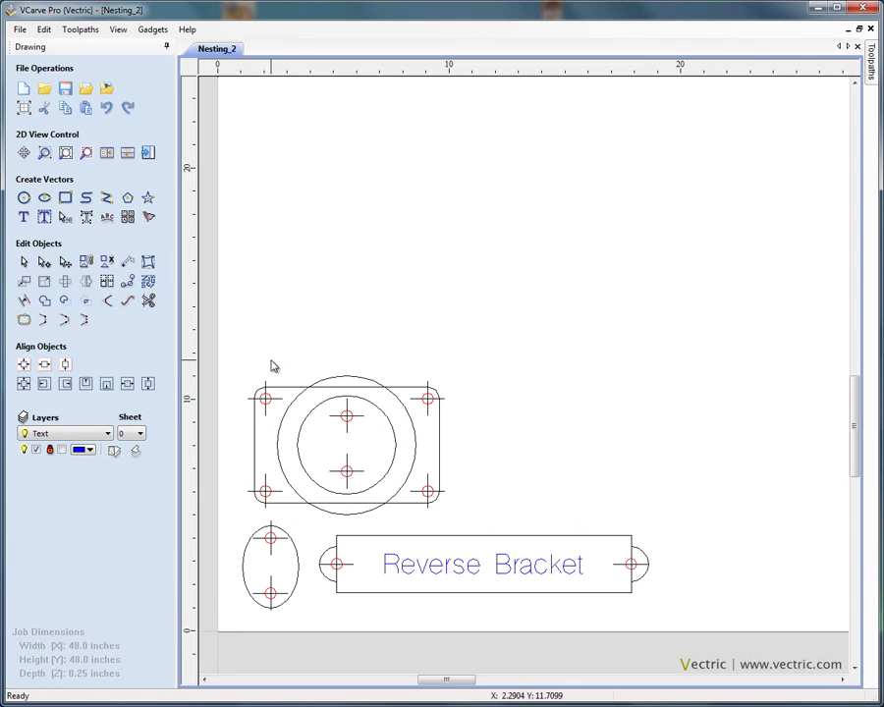
mouse_move(233, 351)
mouse_down()
mouse_move(252, 444)
mouse_move(370, 588)
mouse_move(687, 652)
mouse_up()
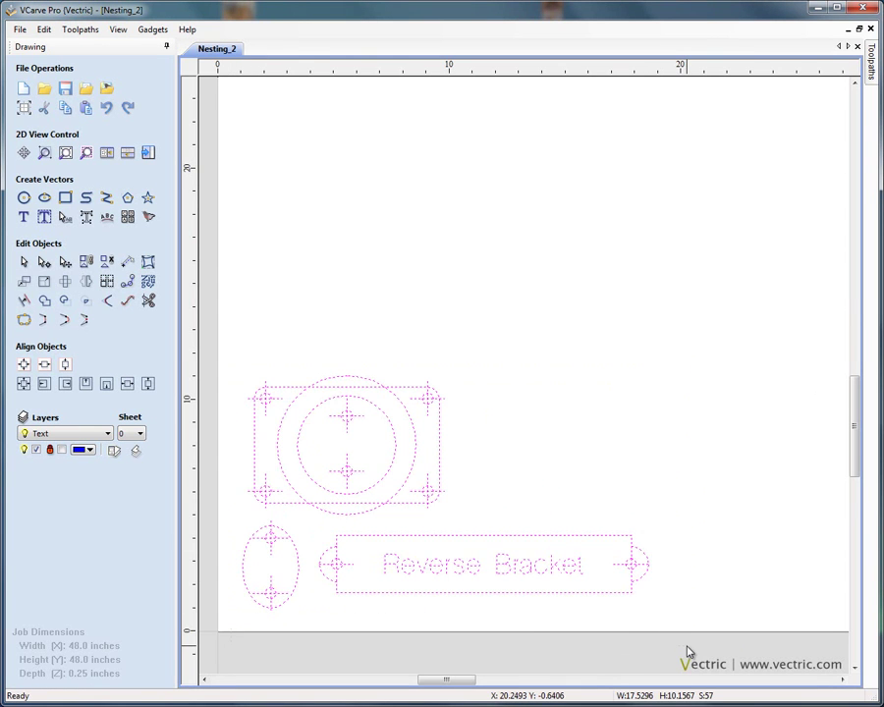
Nest 10 copies of each selected part onto the sheet and inspect the layout
click(147, 282)
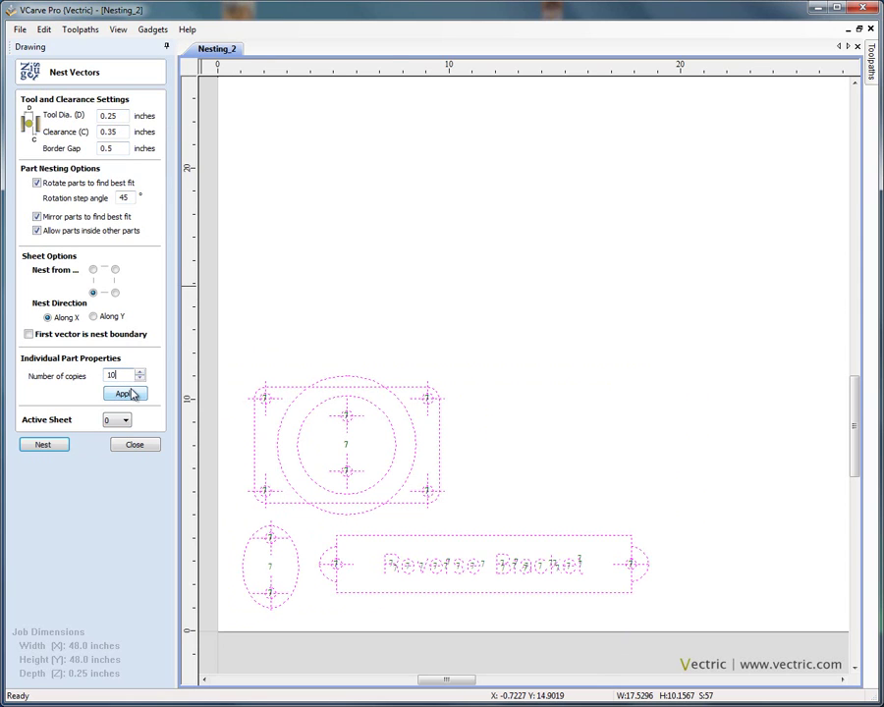
click(133, 396)
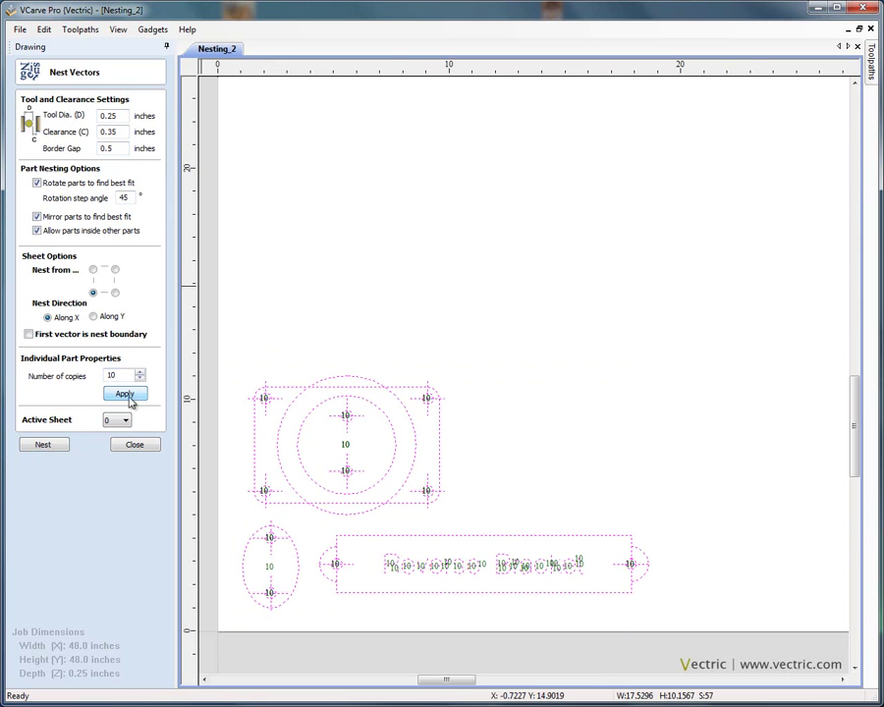
click(63, 446)
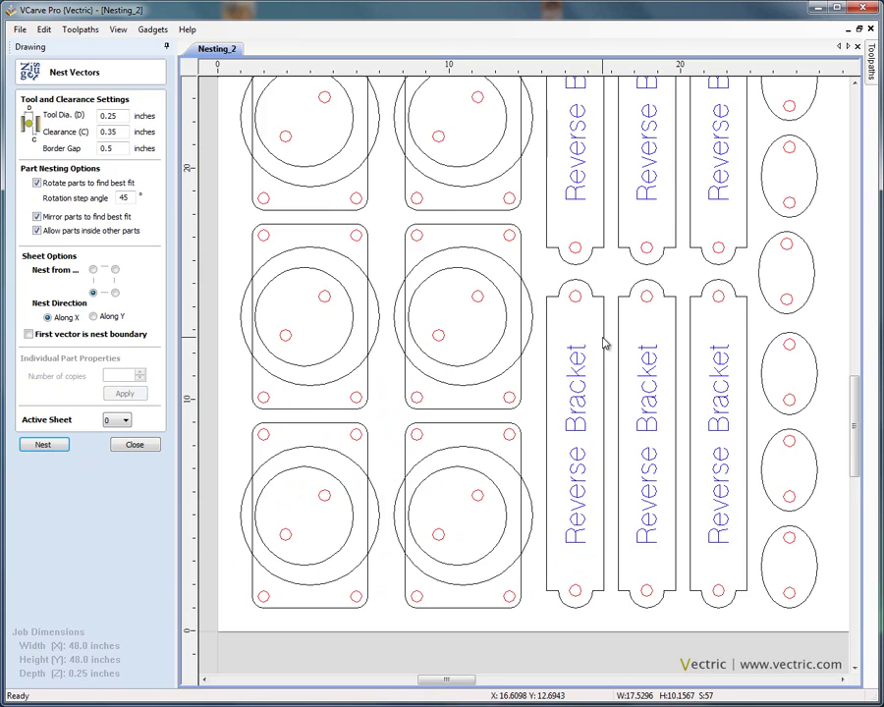
scroll(604, 341, down, 5)
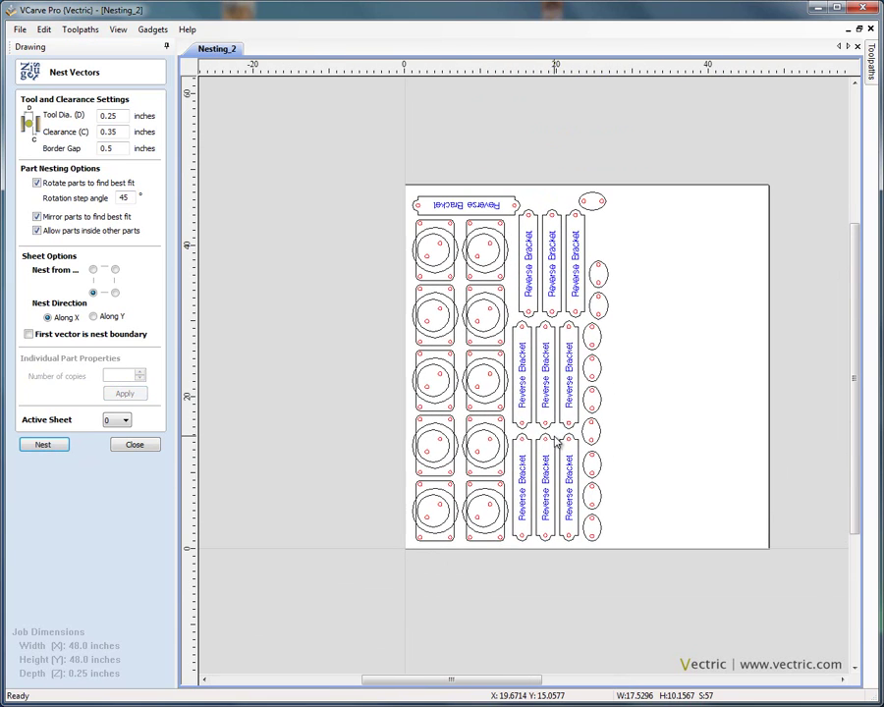
scroll(465, 334, up, 2)
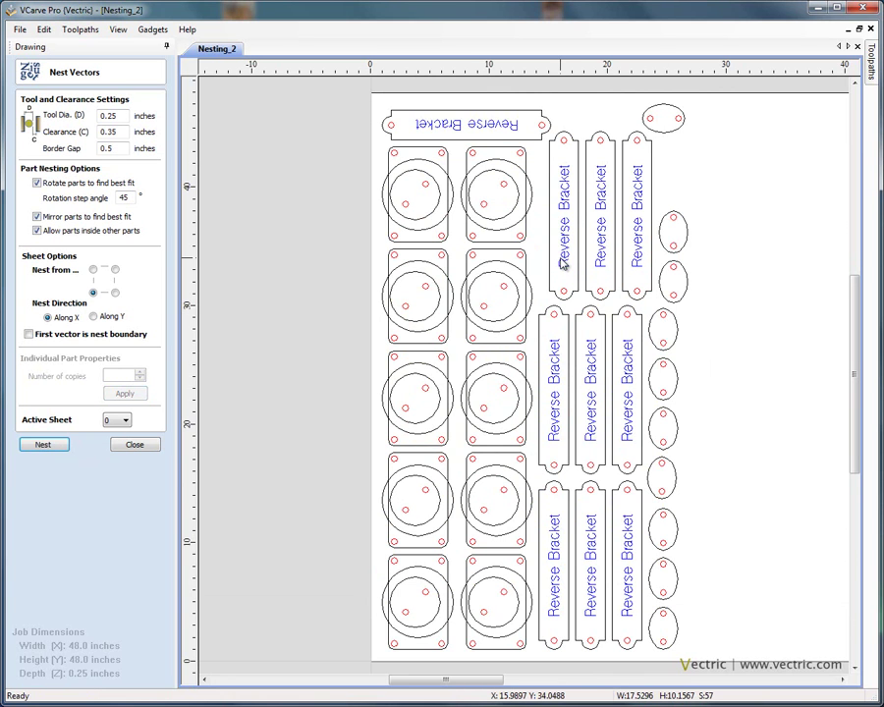
scroll(471, 218, up, 2)
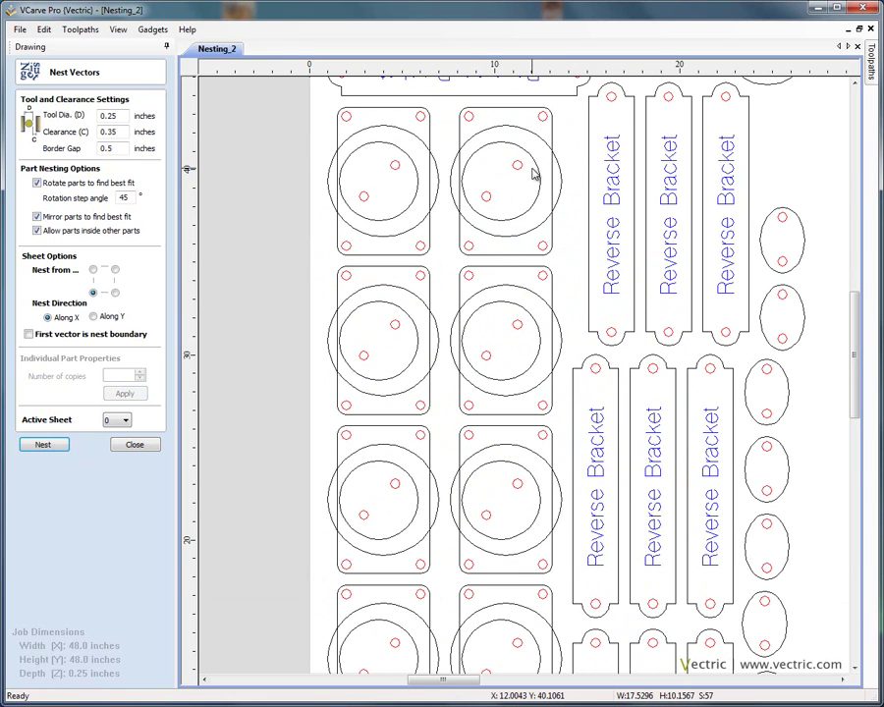
scroll(536, 192, down, 2)
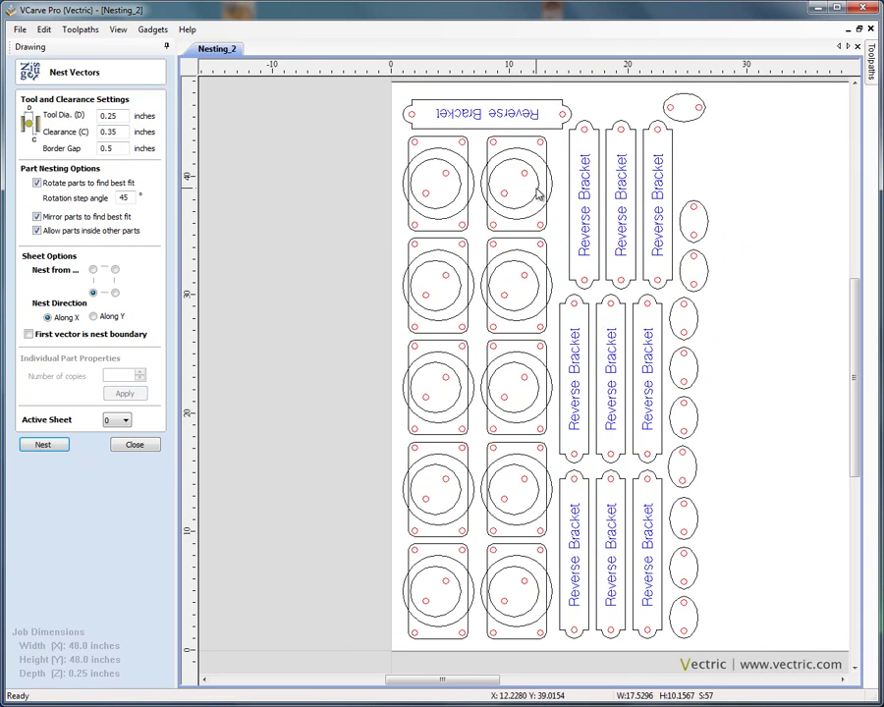
Undo the nest and close Nest Vectors, leaving the three original parts deselected
key(ctrl+z)
middle_drag(505, 475, 516, 360)
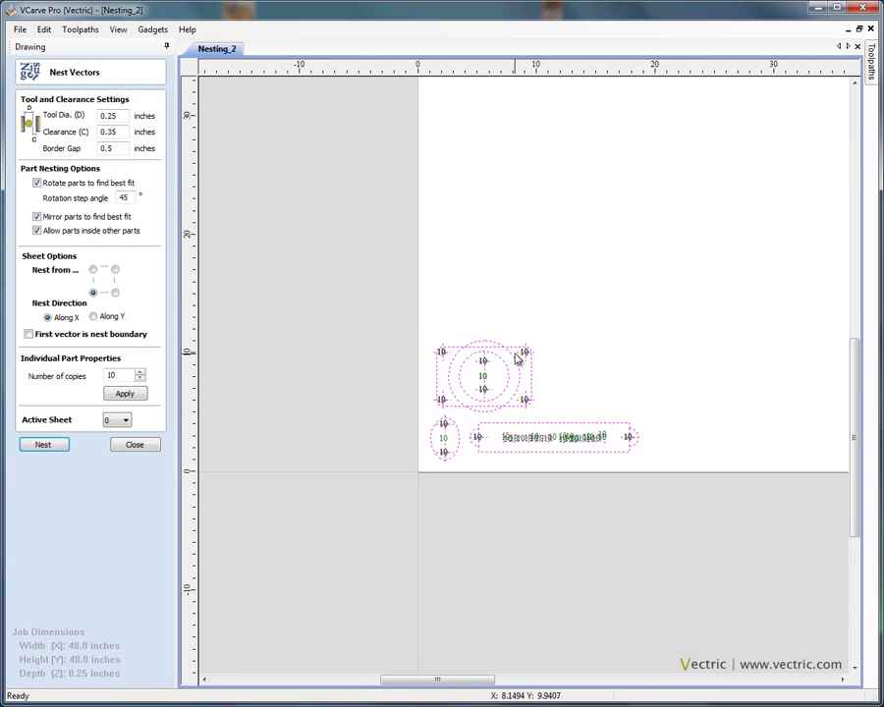
scroll(515, 360, up, 1)
click(135, 445)
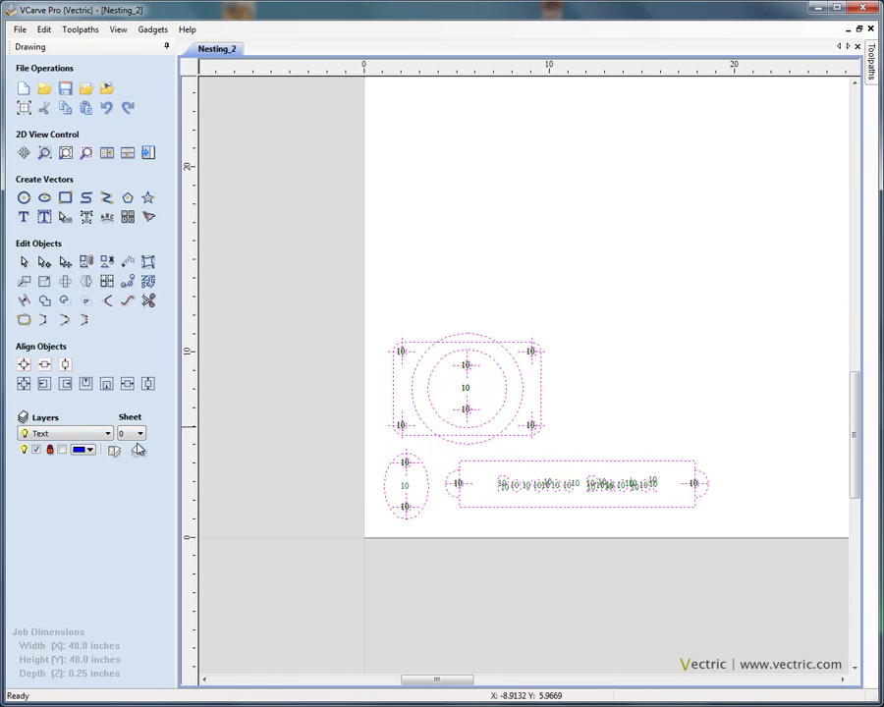
click(689, 362)
scroll(540, 412, up, 1)
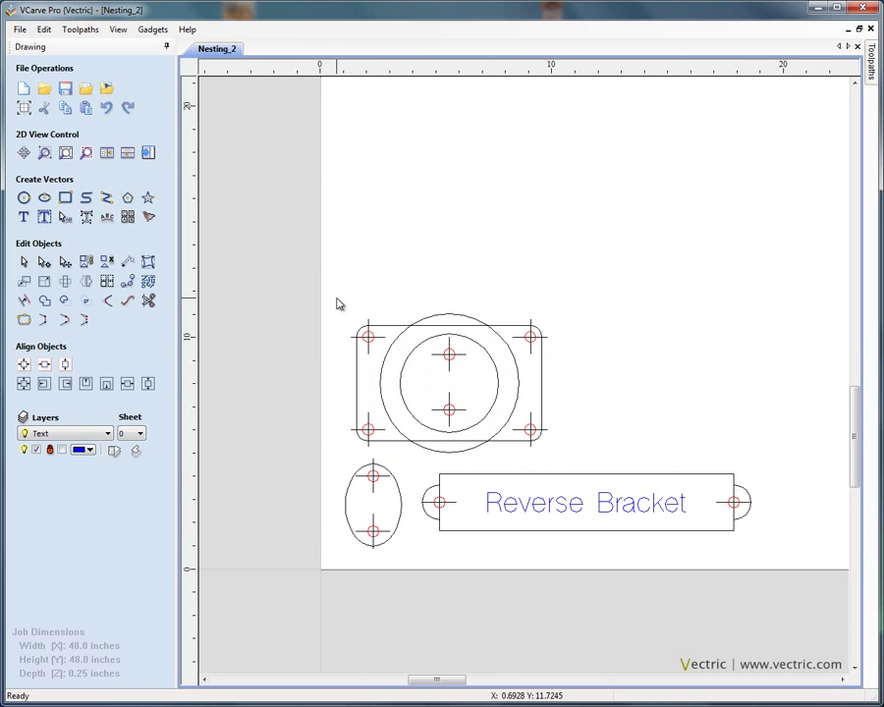
Group the flange, oval and Reverse Bracket vectors separately, then select all three groups
drag(329, 293, 606, 465)
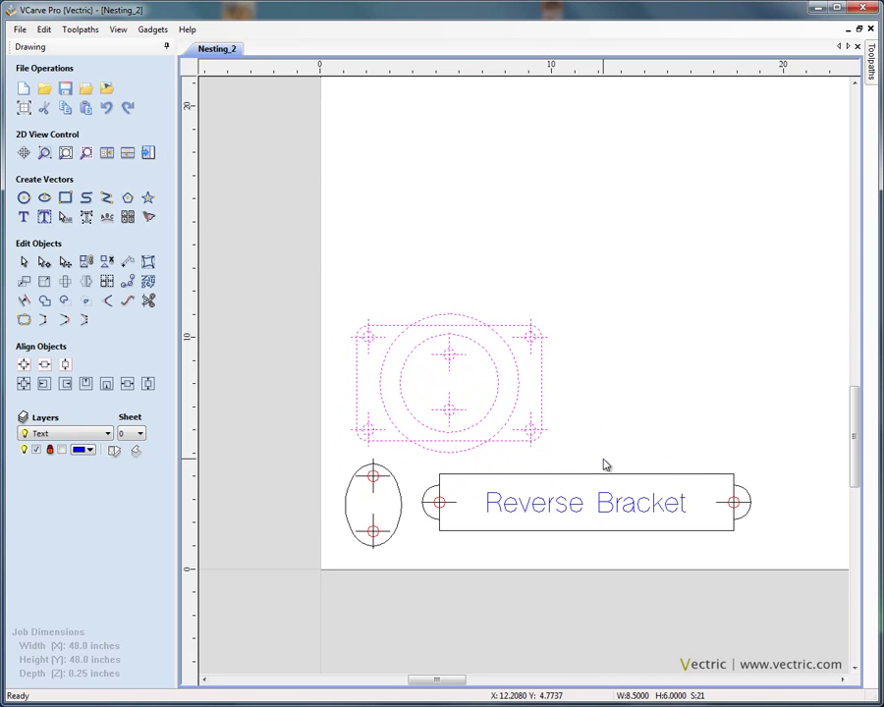
click(605, 464)
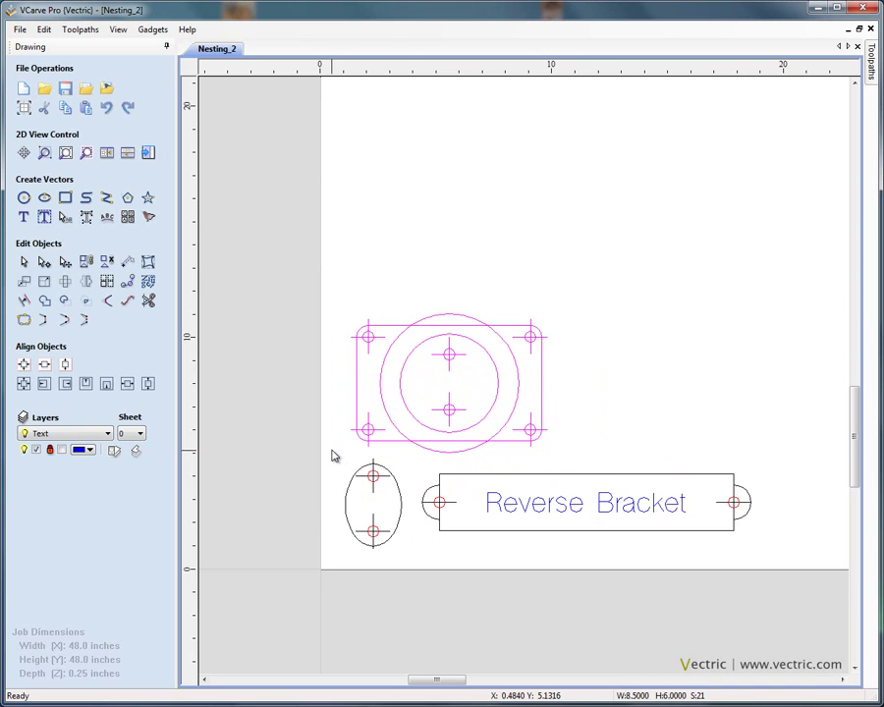
drag(330, 453, 418, 578)
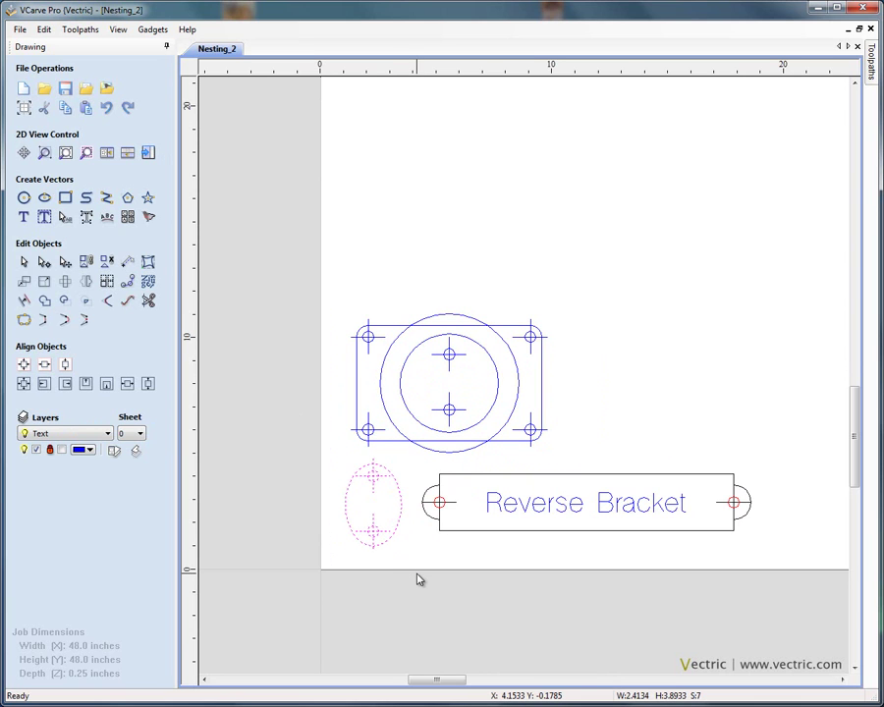
click(418, 578)
drag(412, 460, 778, 554)
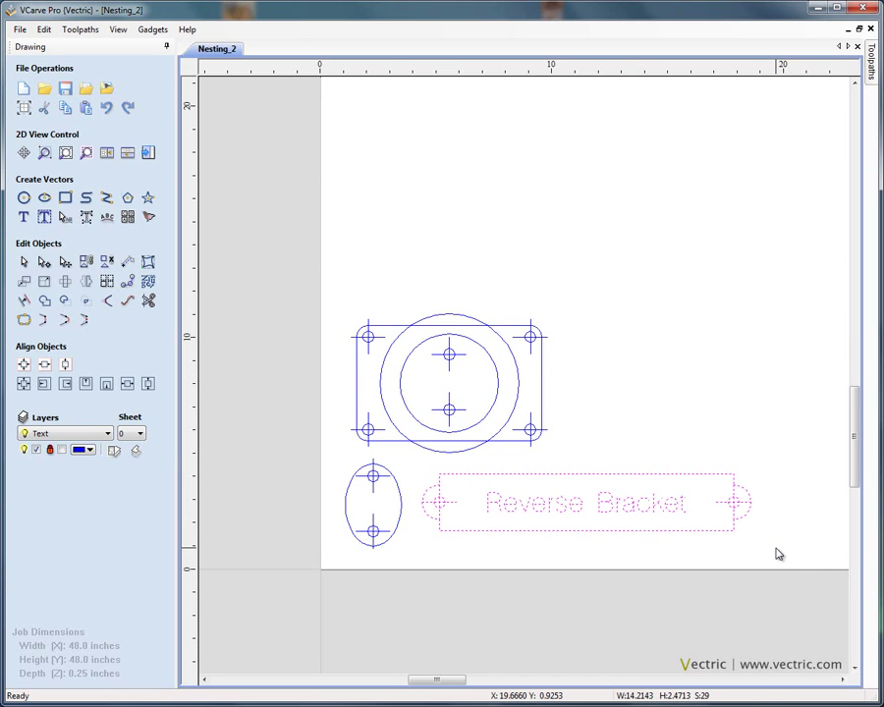
click(586, 380)
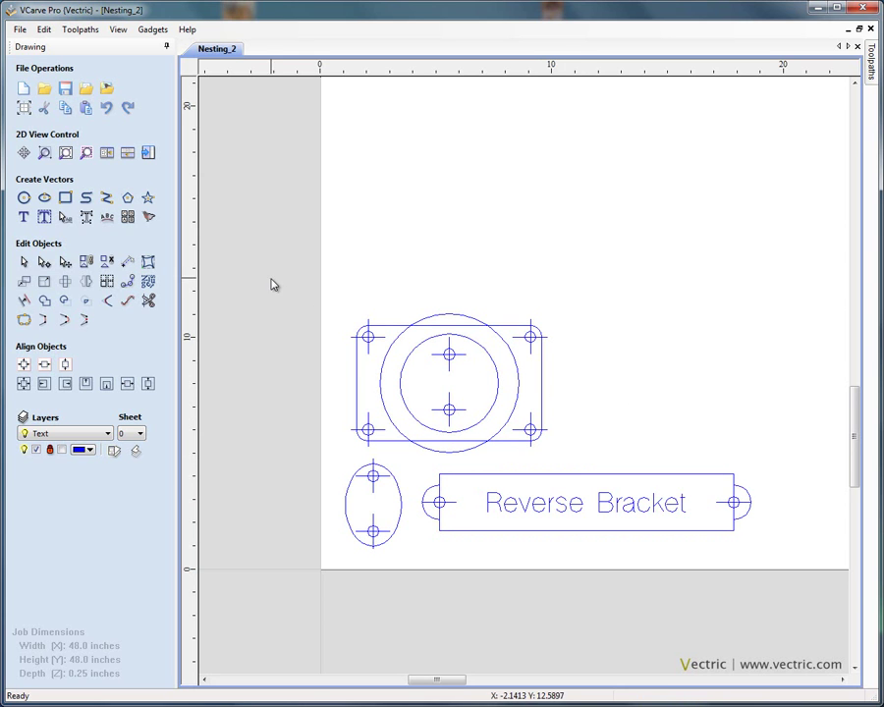
drag(305, 264, 785, 589)
Nest 10 copies of each grouped part on the sheet, inspect the layout, and close Nest Vectors
click(150, 283)
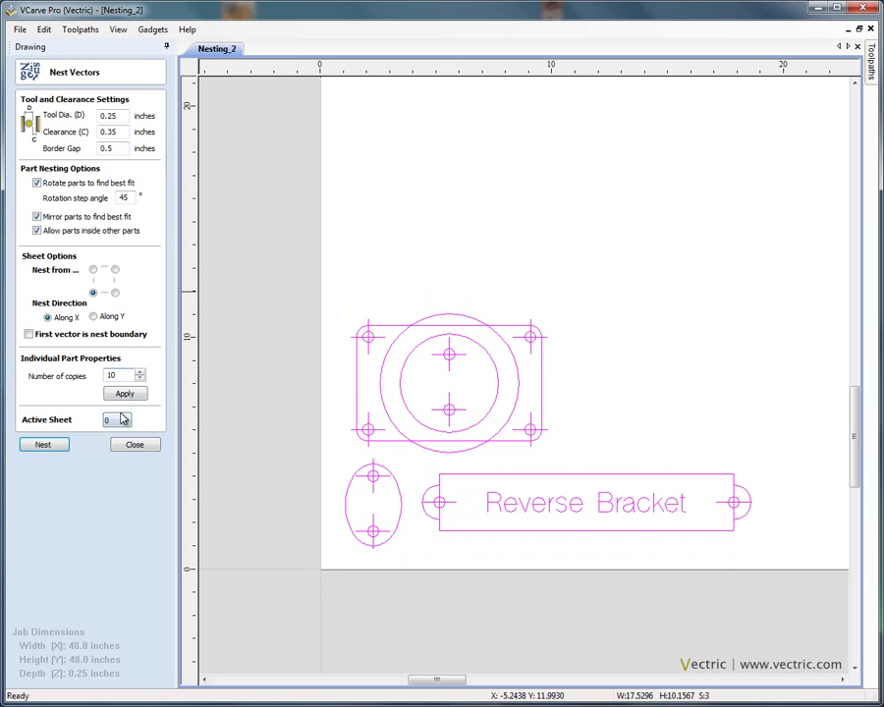
click(131, 399)
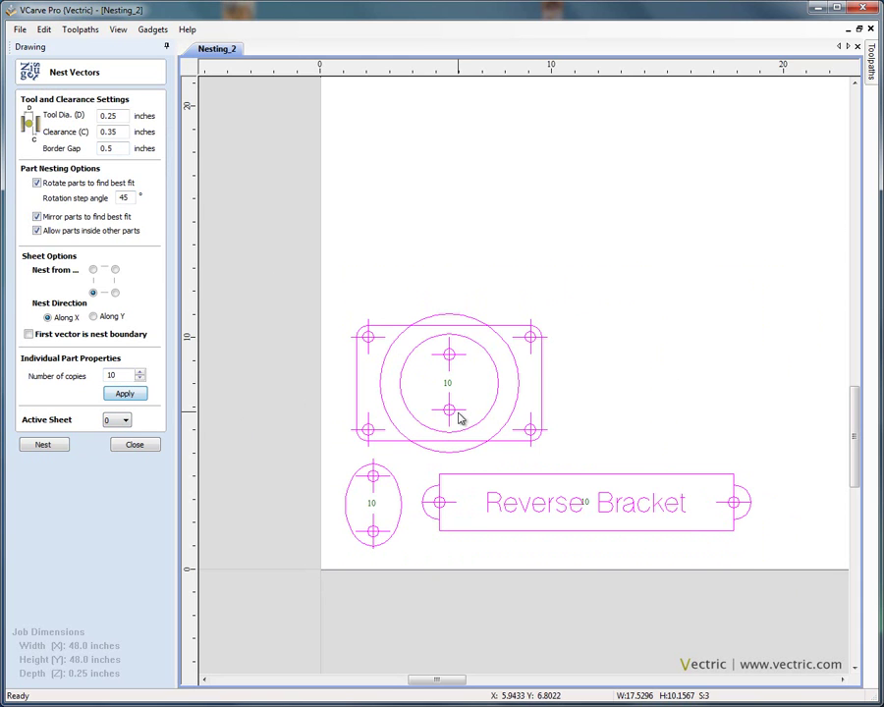
click(51, 449)
scroll(510, 373, down, 5)
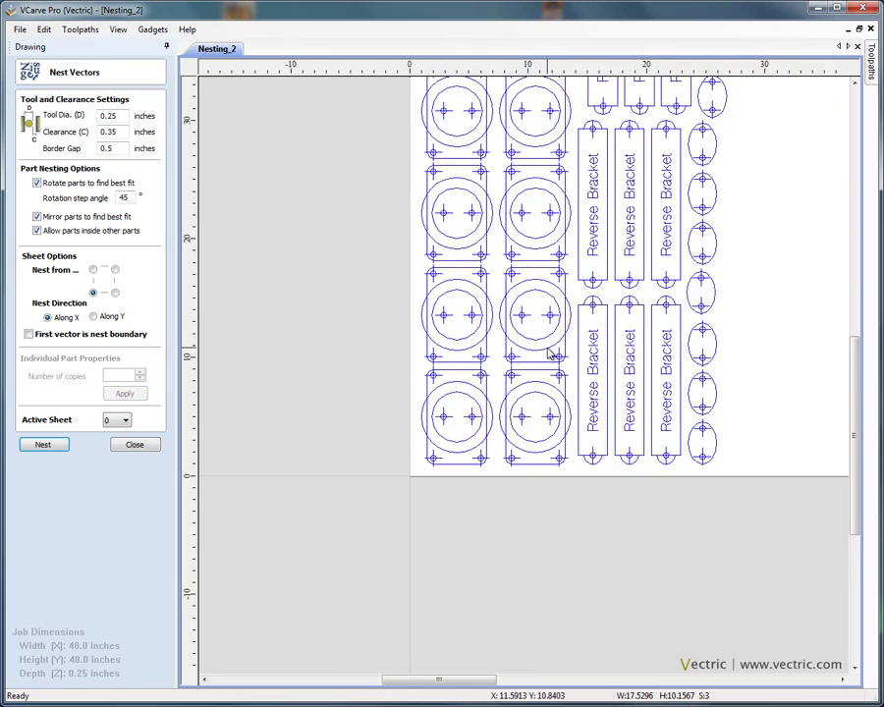
middle_drag(549, 353, 391, 483)
scroll(432, 383, down, 2)
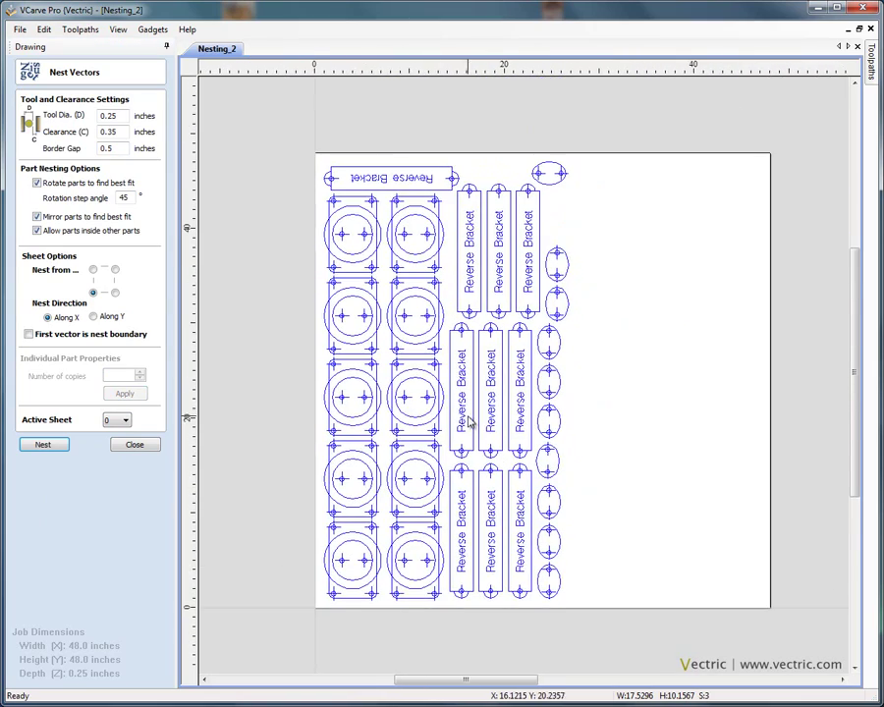
scroll(373, 339, up, 3)
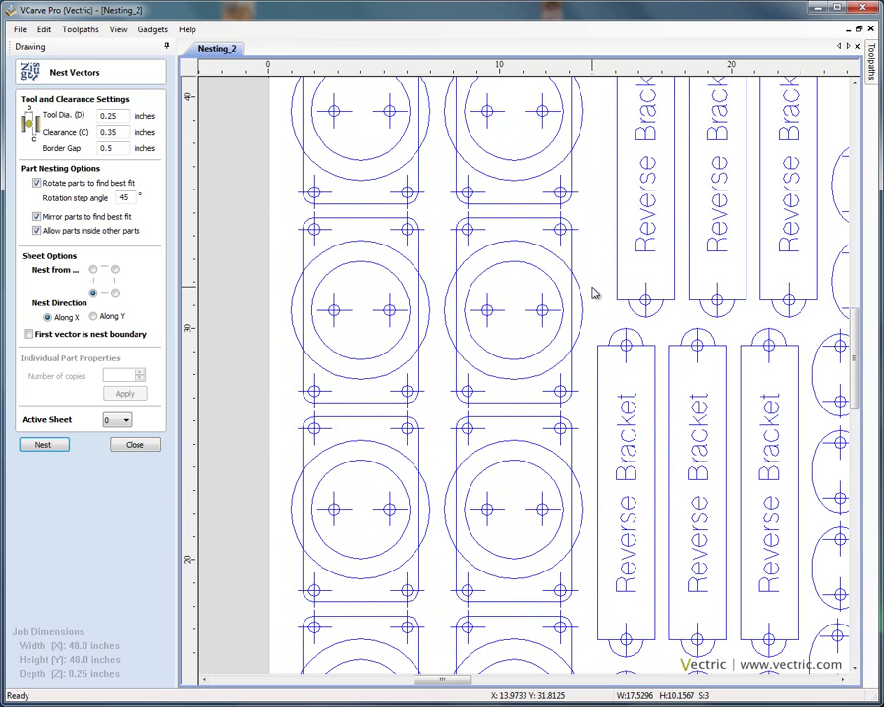
scroll(540, 304, up, 2)
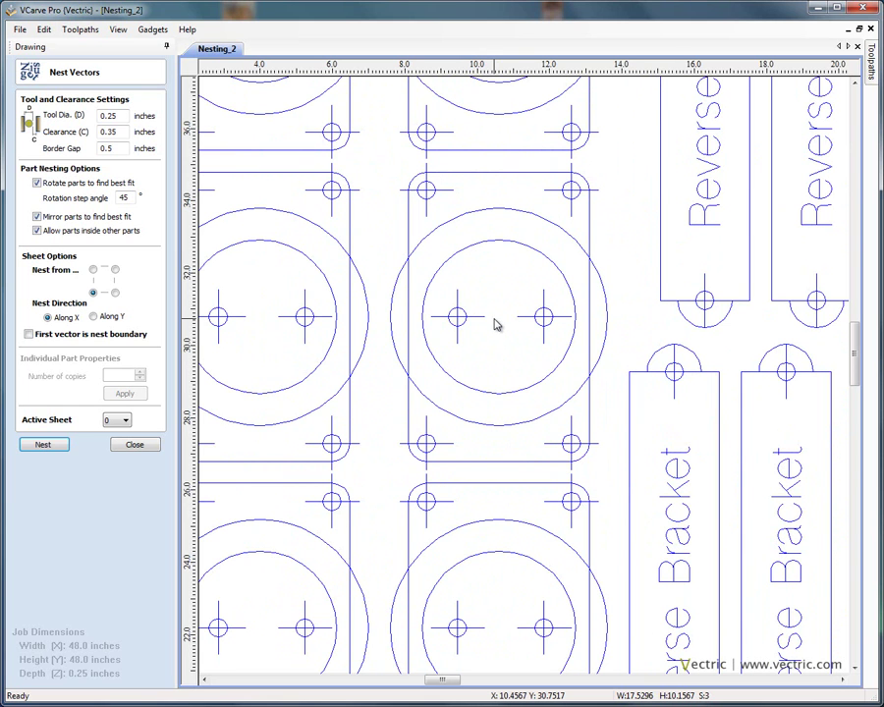
click(135, 444)
scroll(438, 334, down, 4)
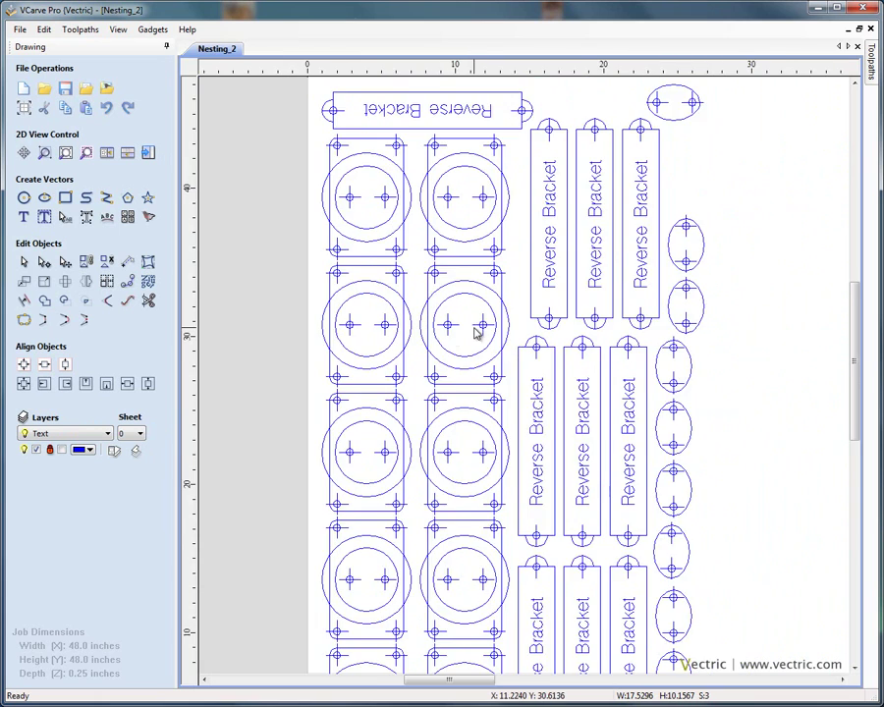
scroll(475, 334, down, 5)
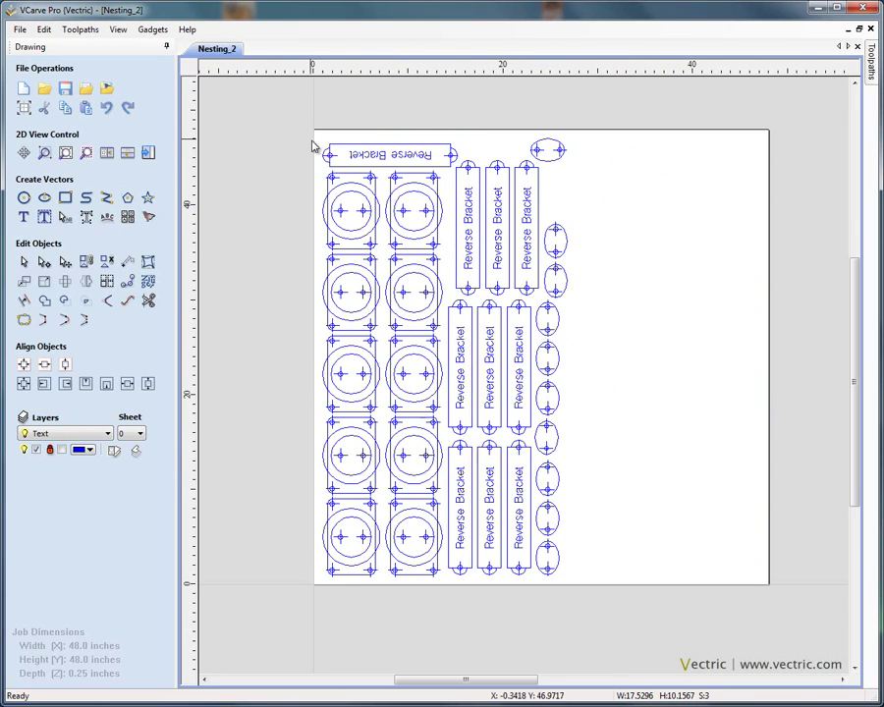
Select all nested parts and ungroup them back onto their original object layers
drag(299, 127, 602, 620)
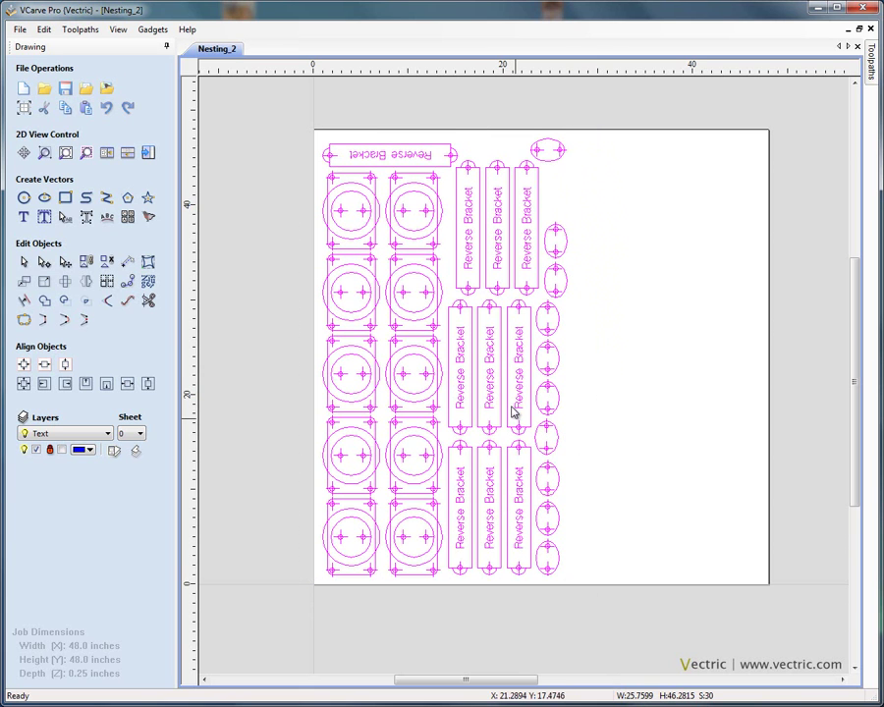
right_click(402, 215)
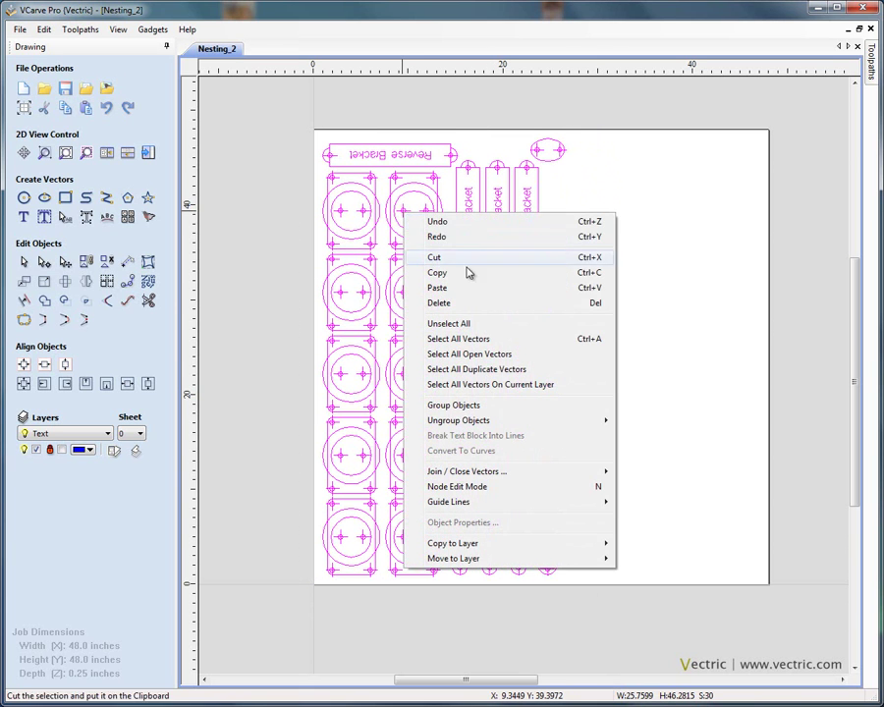
mouse_move(510, 423)
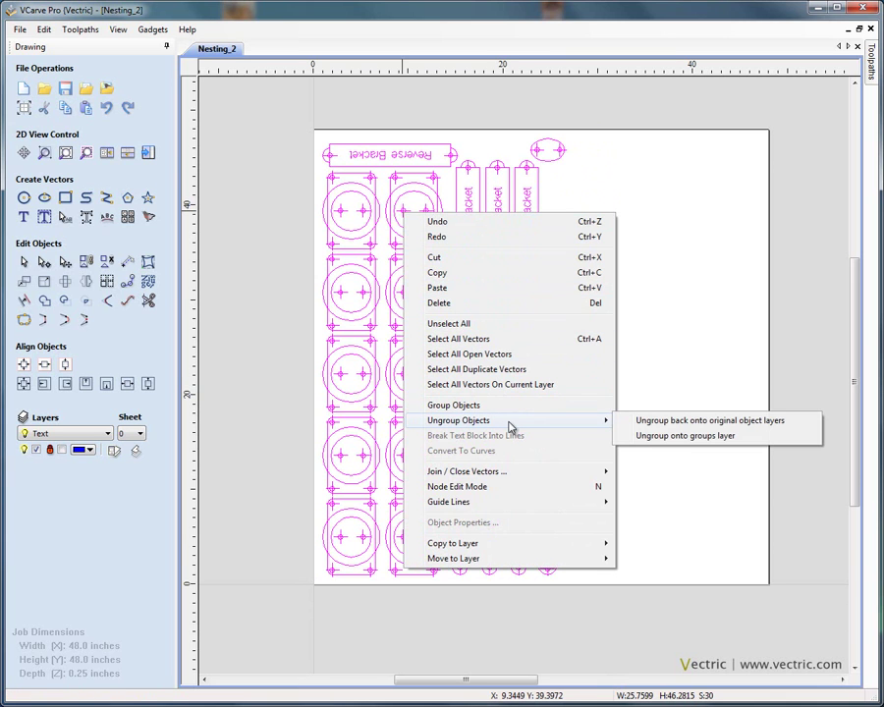
click(696, 427)
click(663, 400)
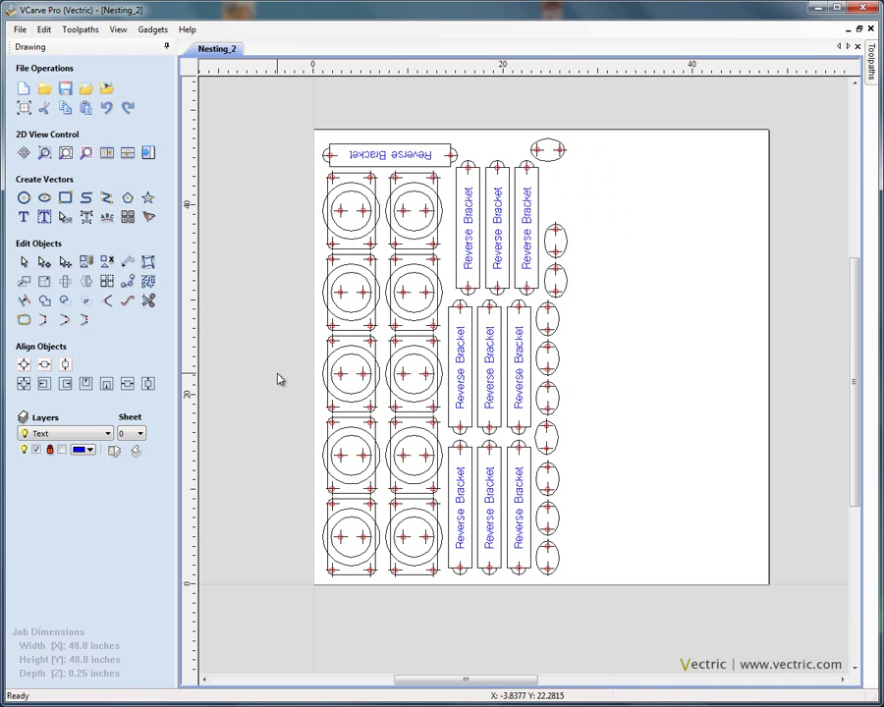
Hide the Import - Nesting-Groups and Holes layers so only Reverse Bracket text shows, then select it
click(114, 450)
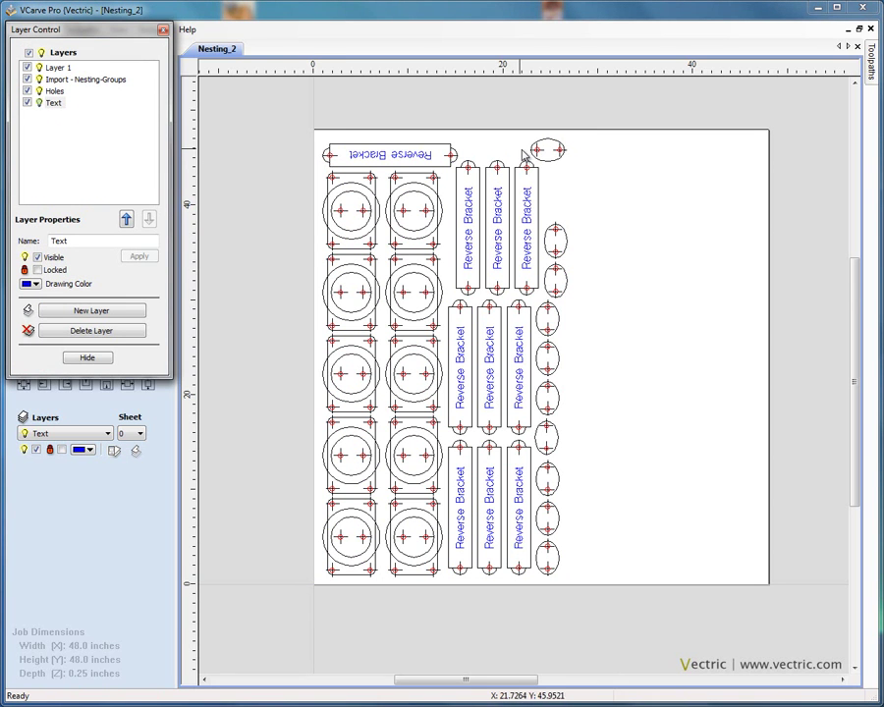
click(27, 79)
click(26, 90)
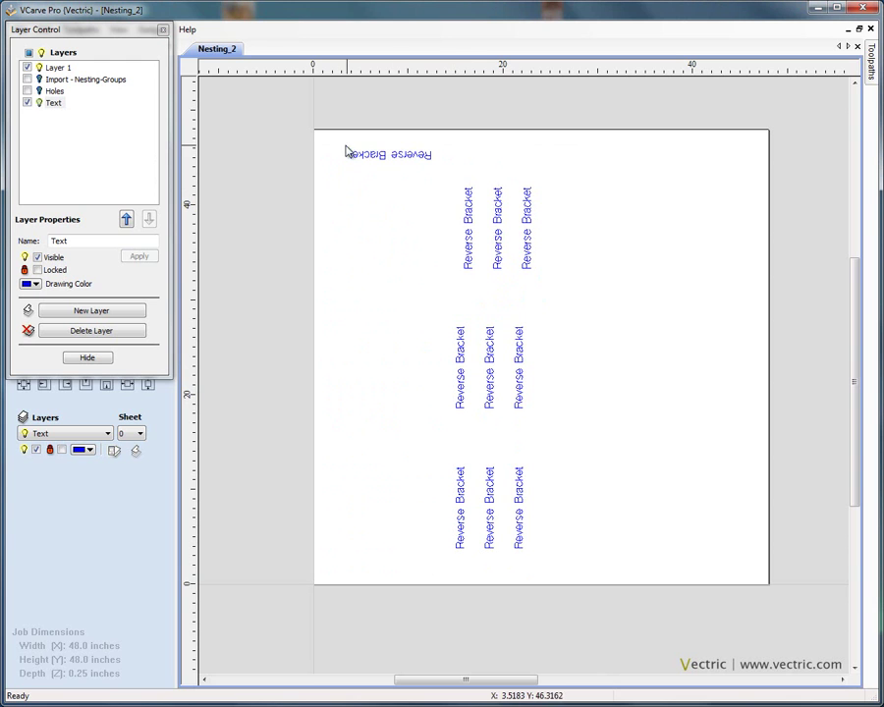
drag(338, 144, 577, 597)
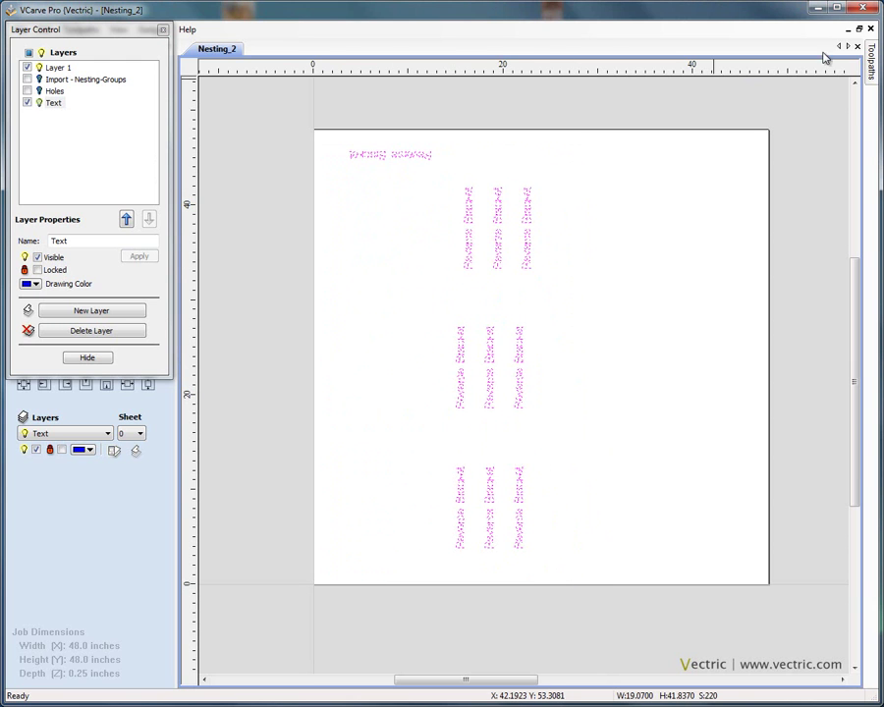
mouse_move(874, 64)
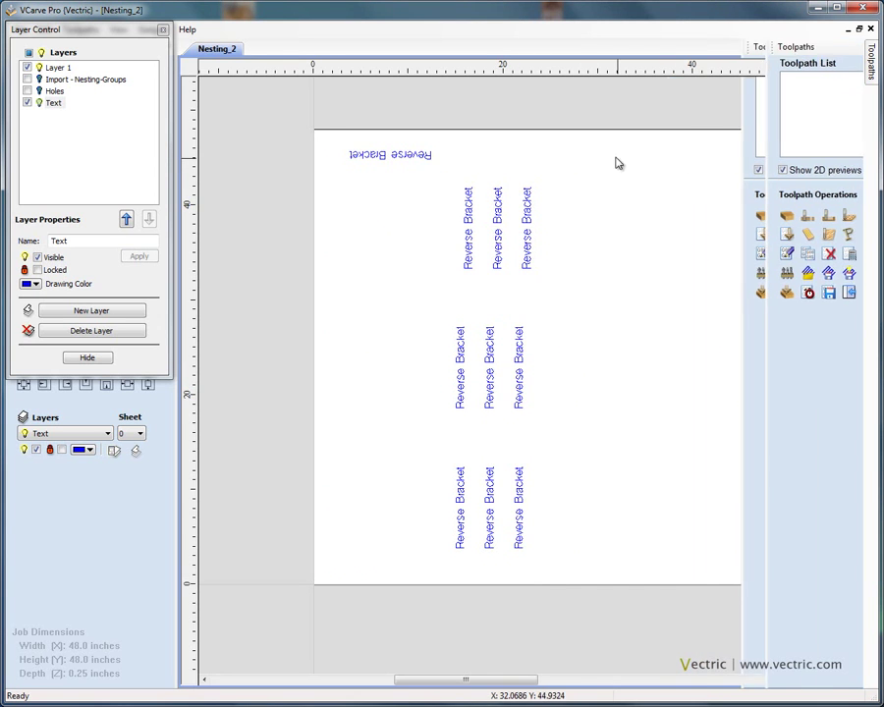
Hide the Text layer, show and activate Holes, and select all its hole circles
click(27, 103)
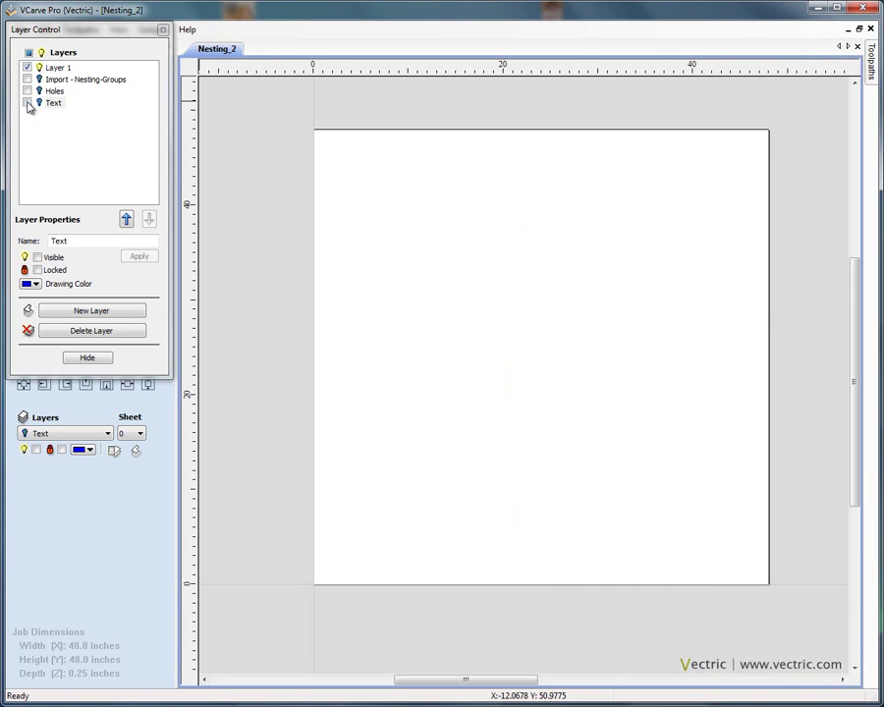
click(27, 92)
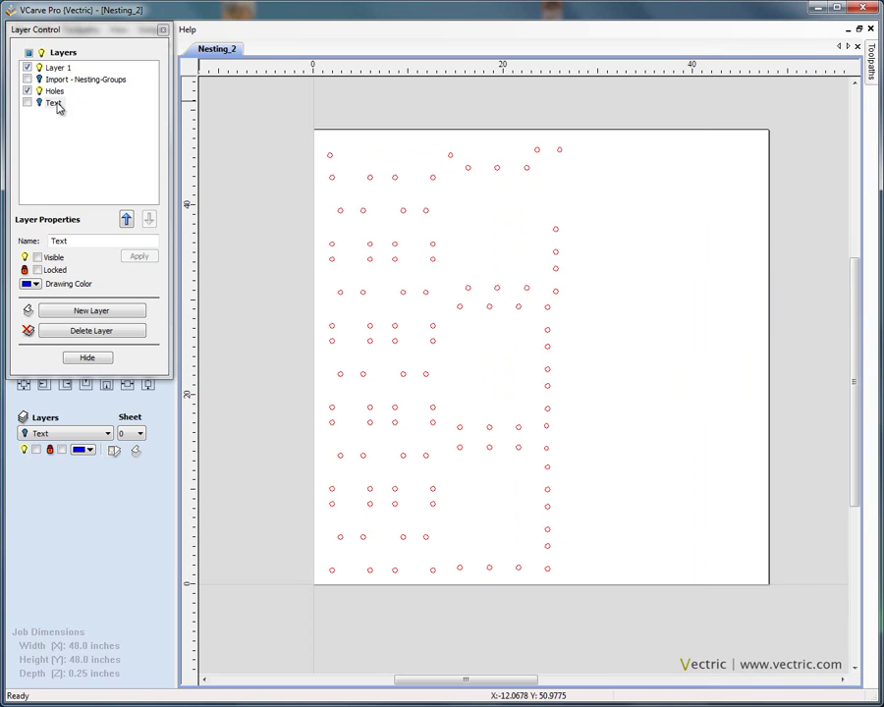
click(49, 92)
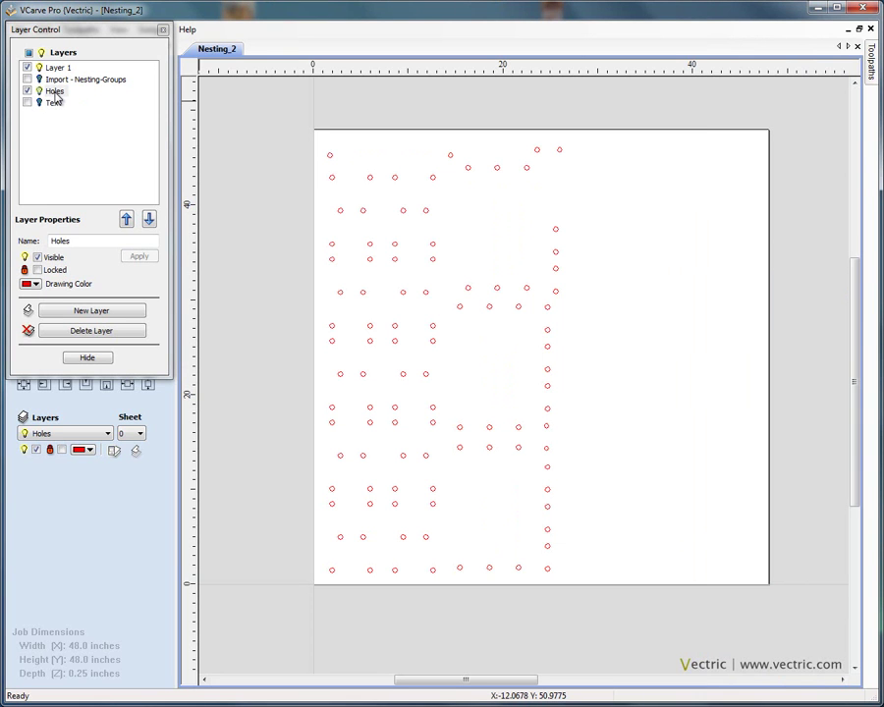
double_click(55, 91)
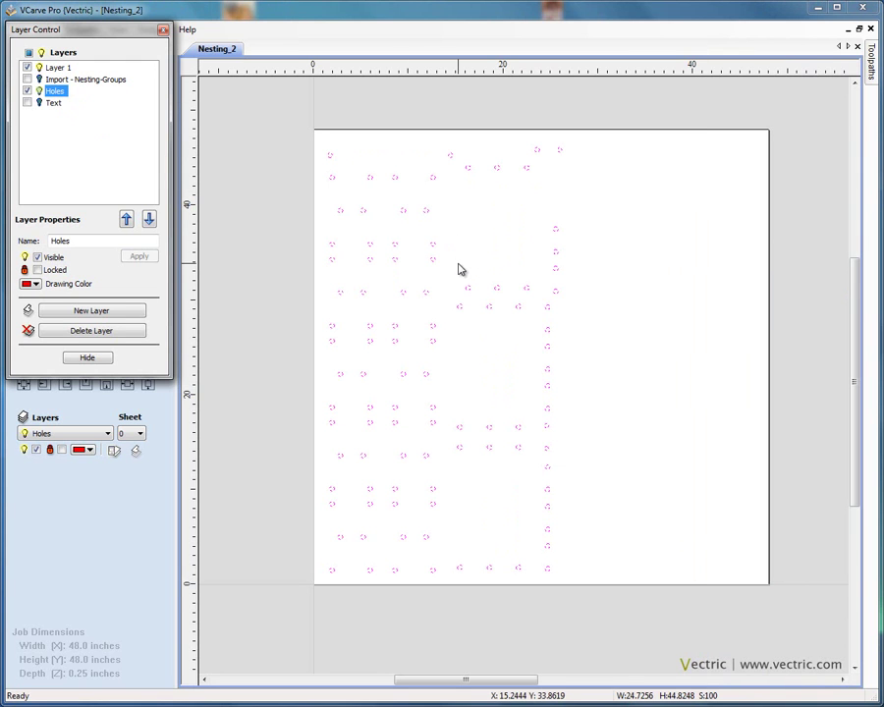
click(871, 77)
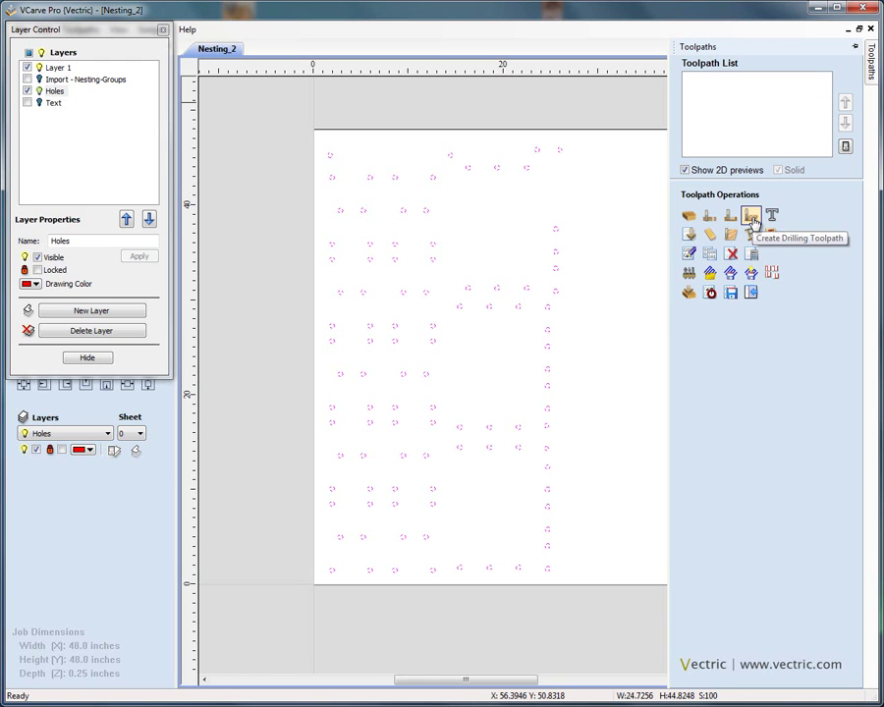
click(529, 126)
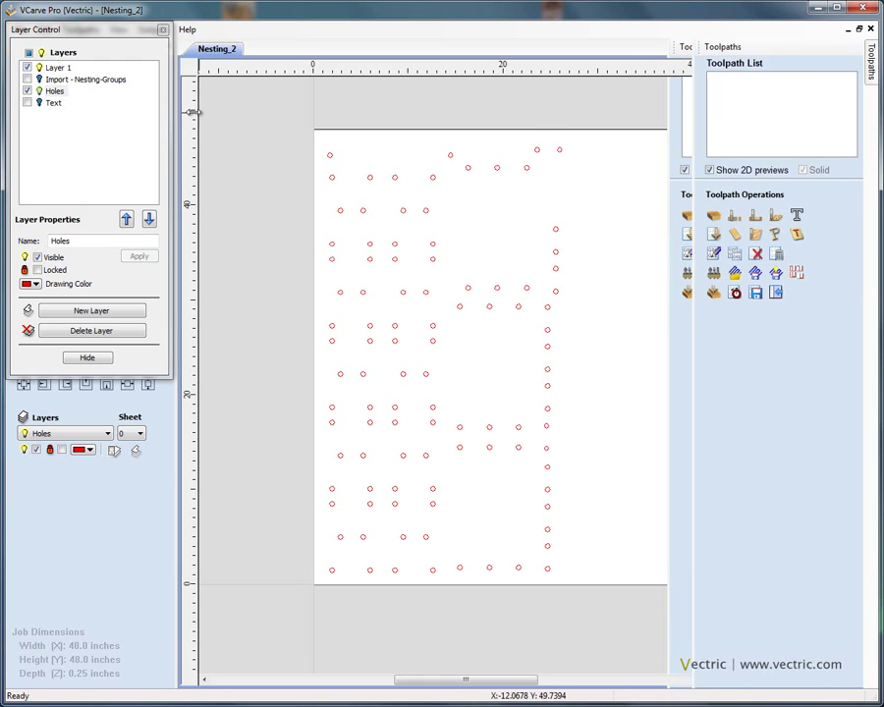
Turn the Holes, Text and Import - Nesting-Groups layers back on and fit the sheet in view
click(27, 90)
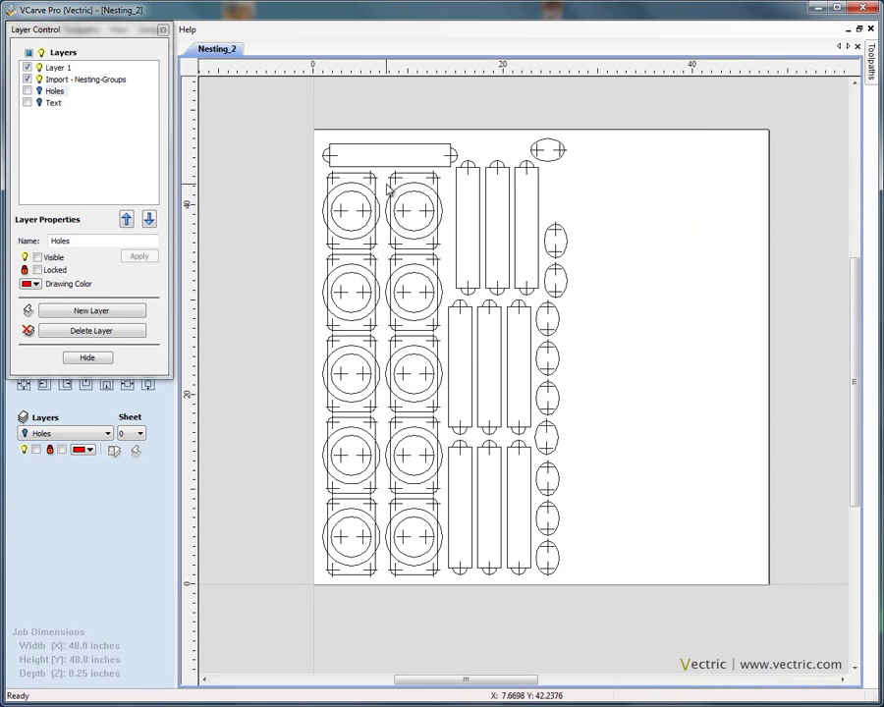
click(89, 80)
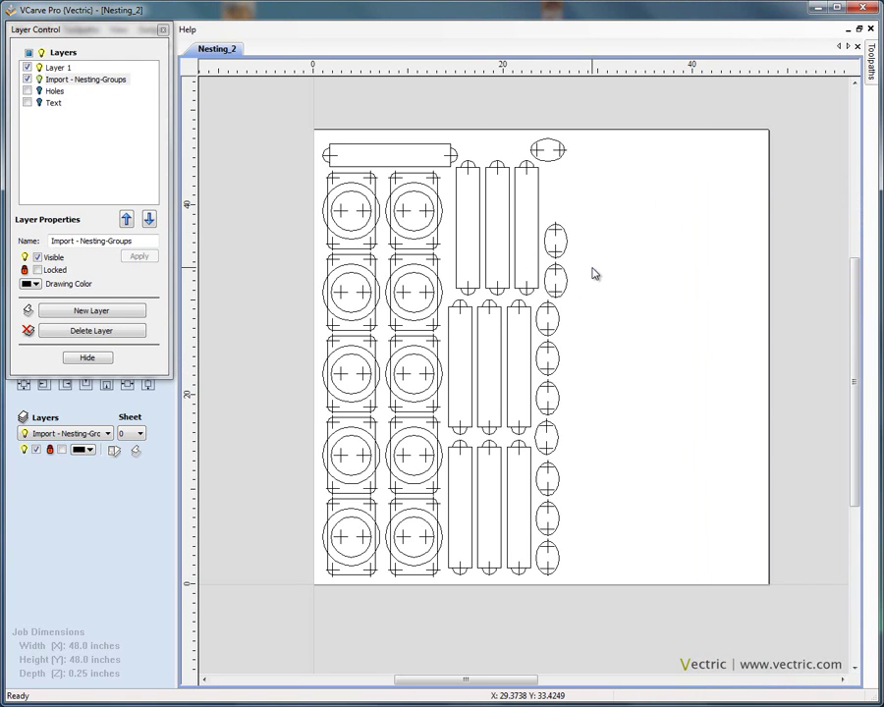
click(27, 91)
click(28, 91)
click(27, 103)
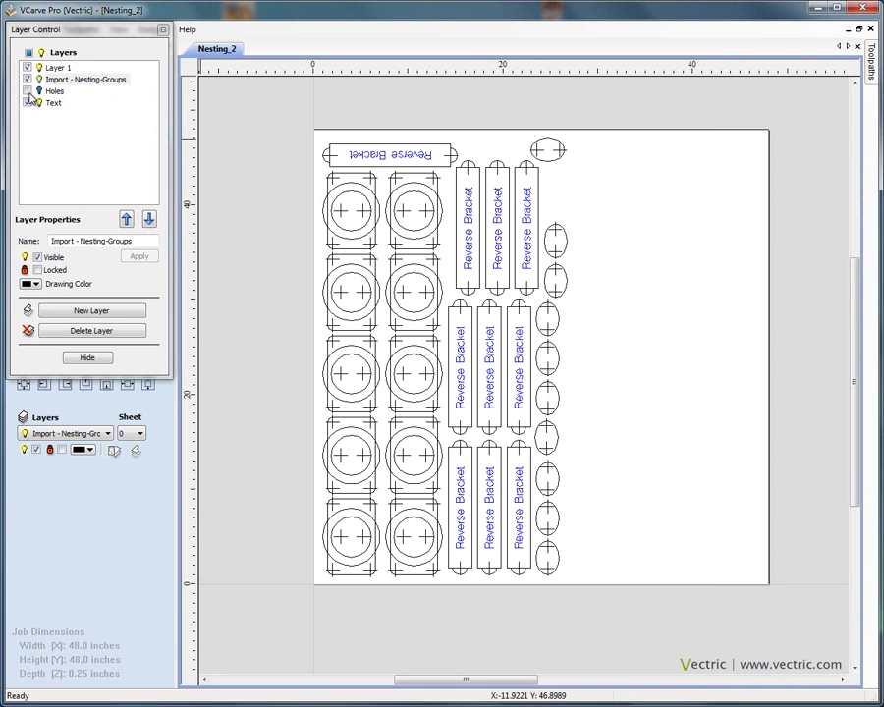
click(27, 91)
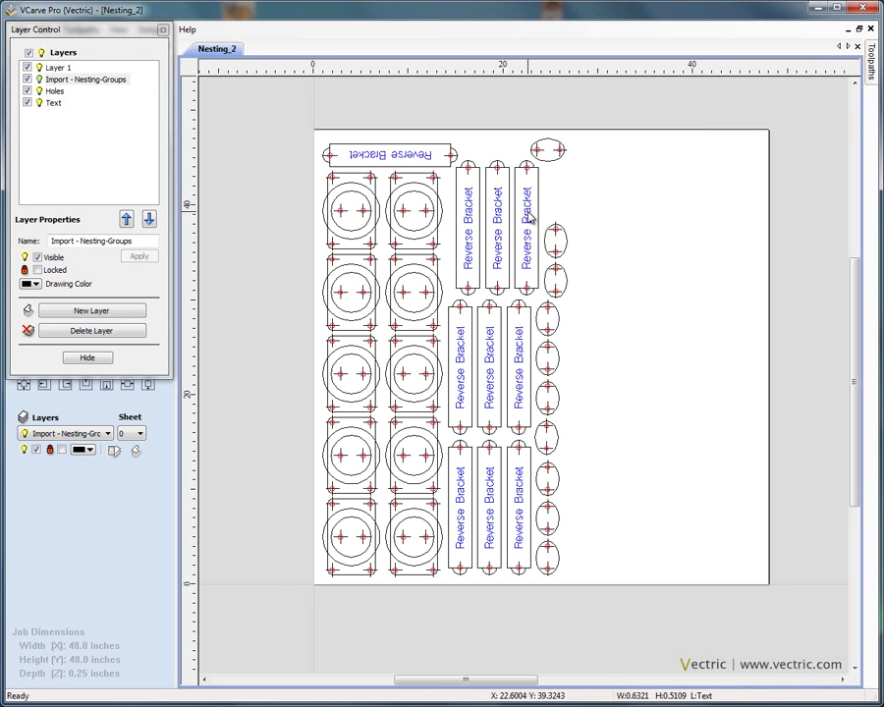
scroll(530, 219, up, 5)
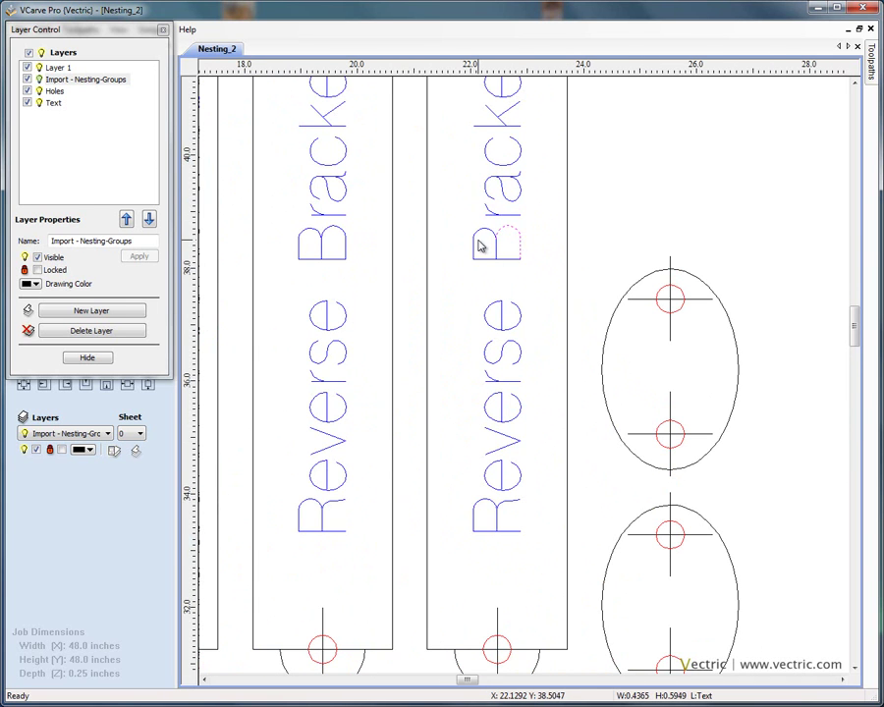
scroll(481, 246, down, 3)
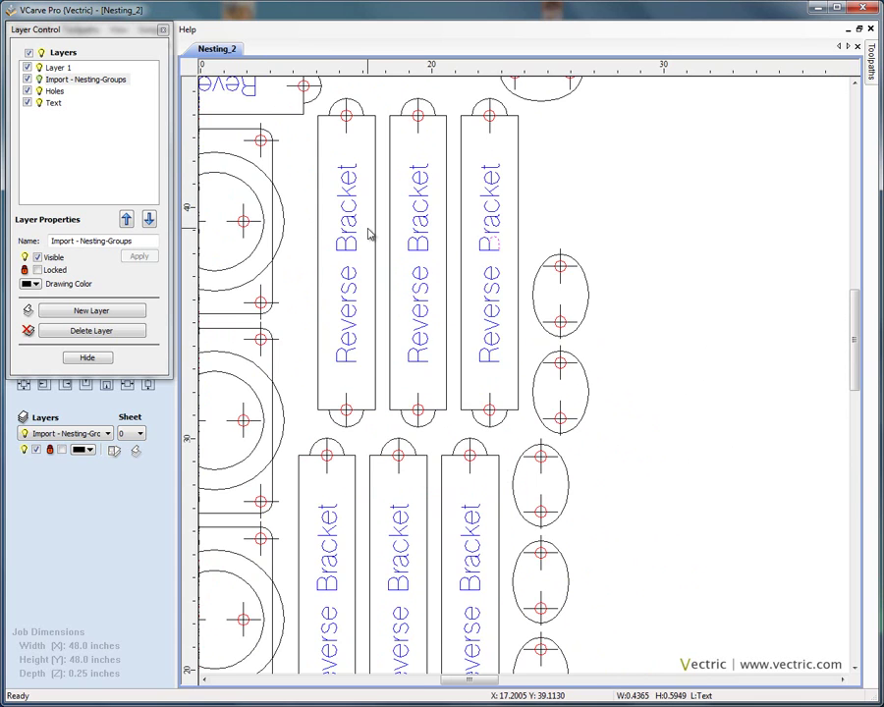
key(F6)
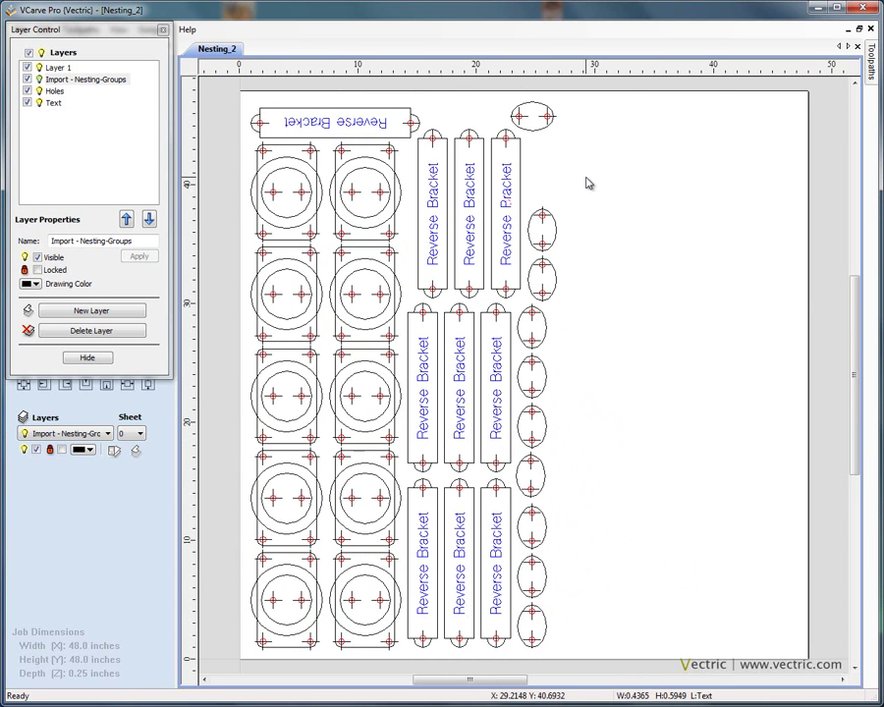
click(87, 357)
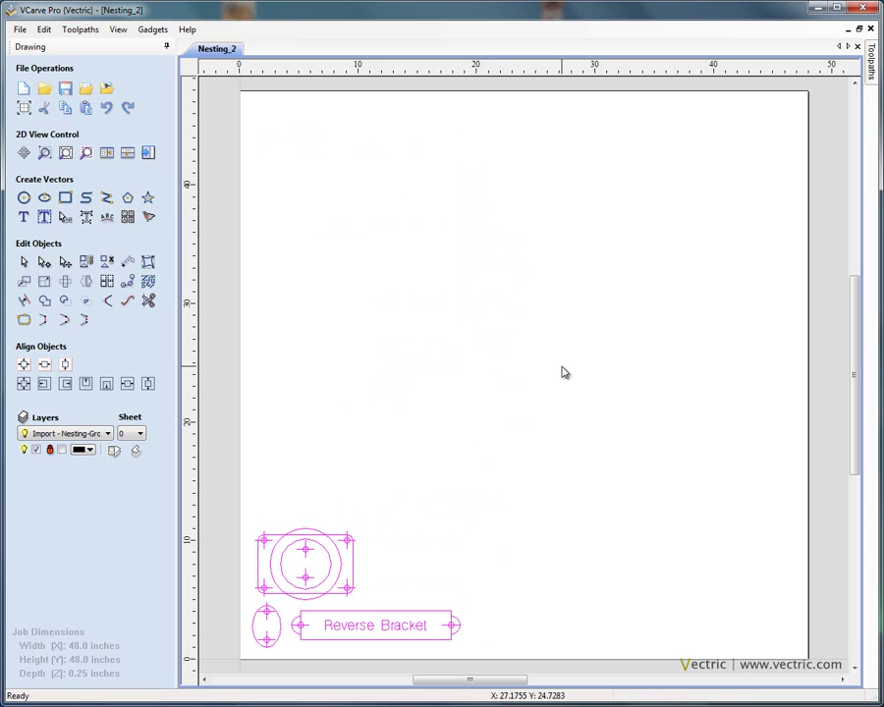
Deselect the remaining original flange, oval and Reverse Bracket parts
click(540, 371)
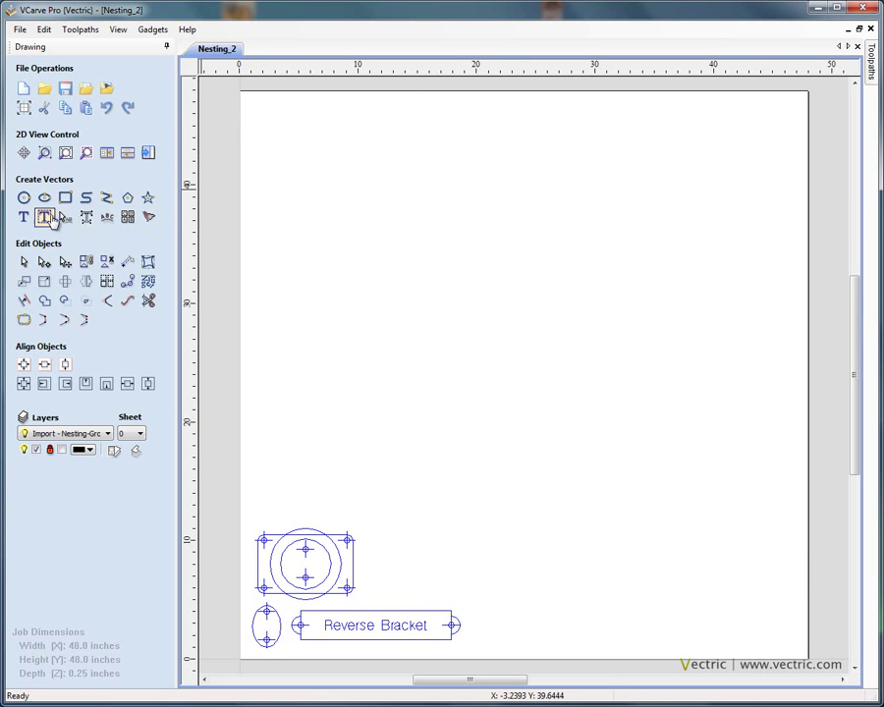
Draw a closed 46 x 45 inch polyline around the three parts, cutting the top-right corner diagonally, then select it
click(107, 202)
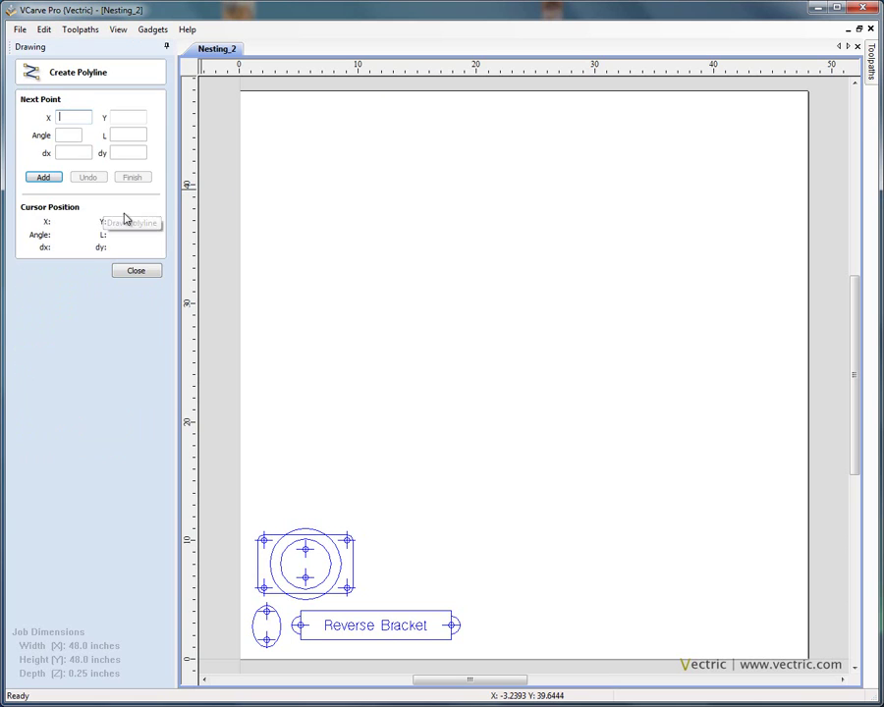
click(783, 645)
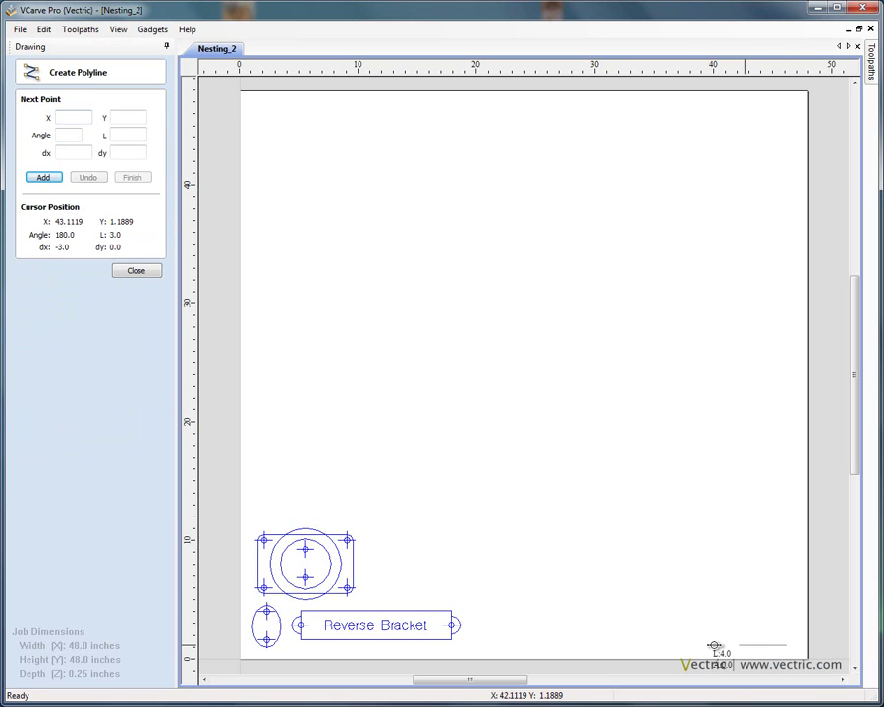
click(243, 643)
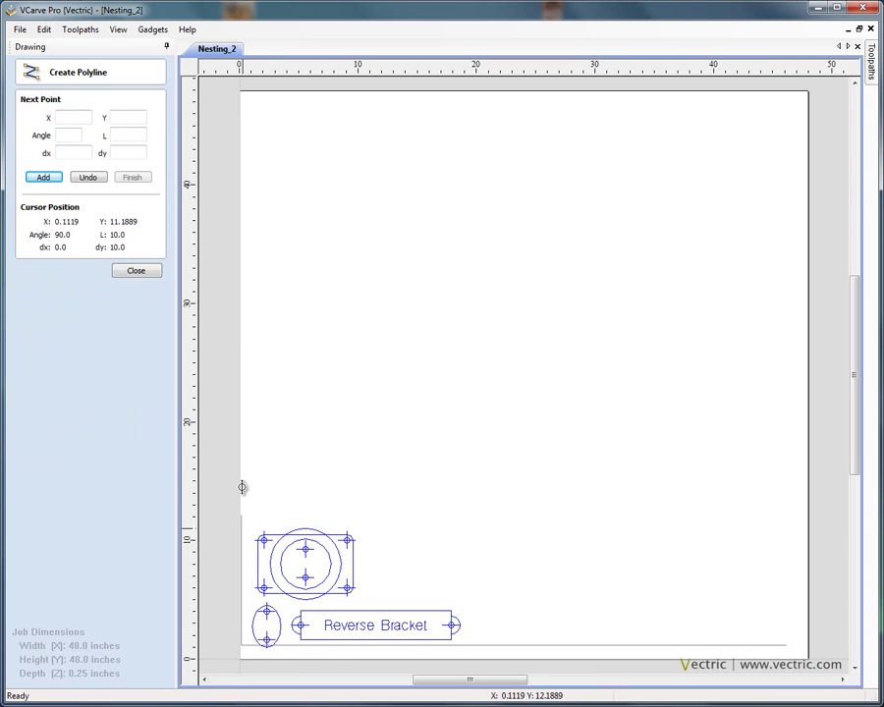
click(241, 108)
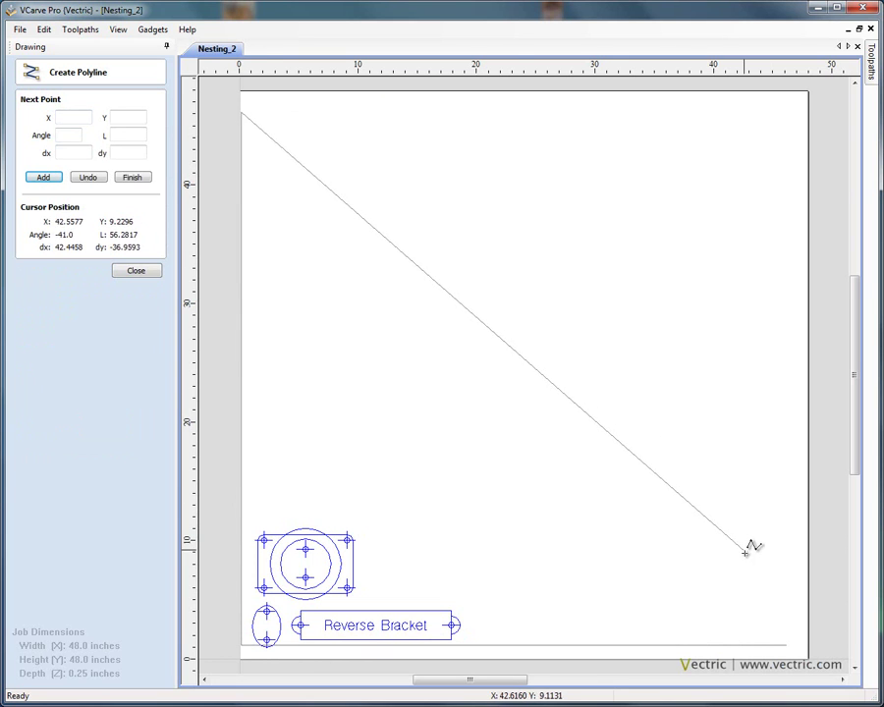
click(786, 438)
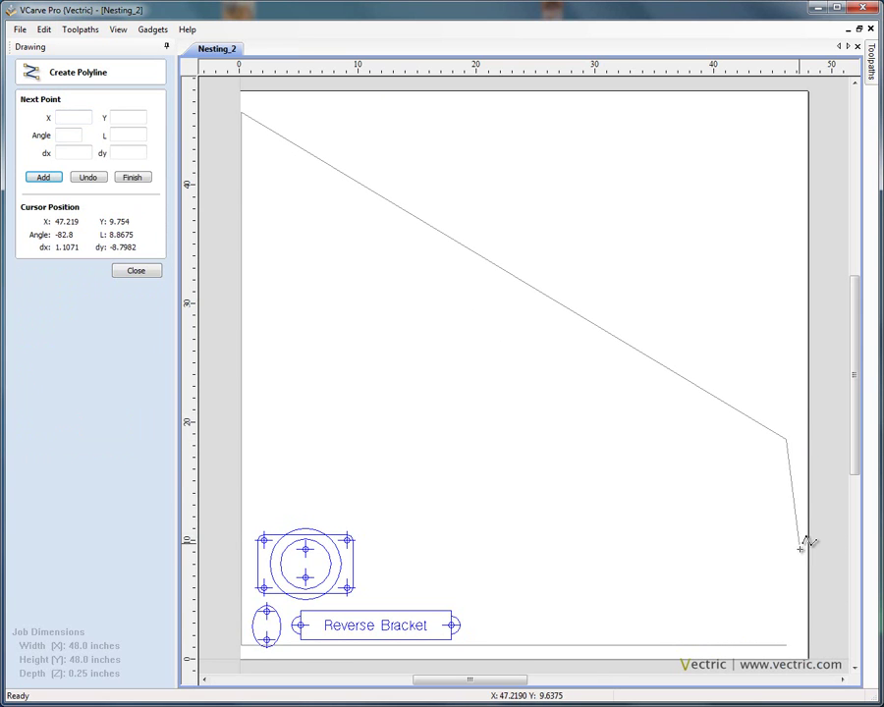
click(786, 645)
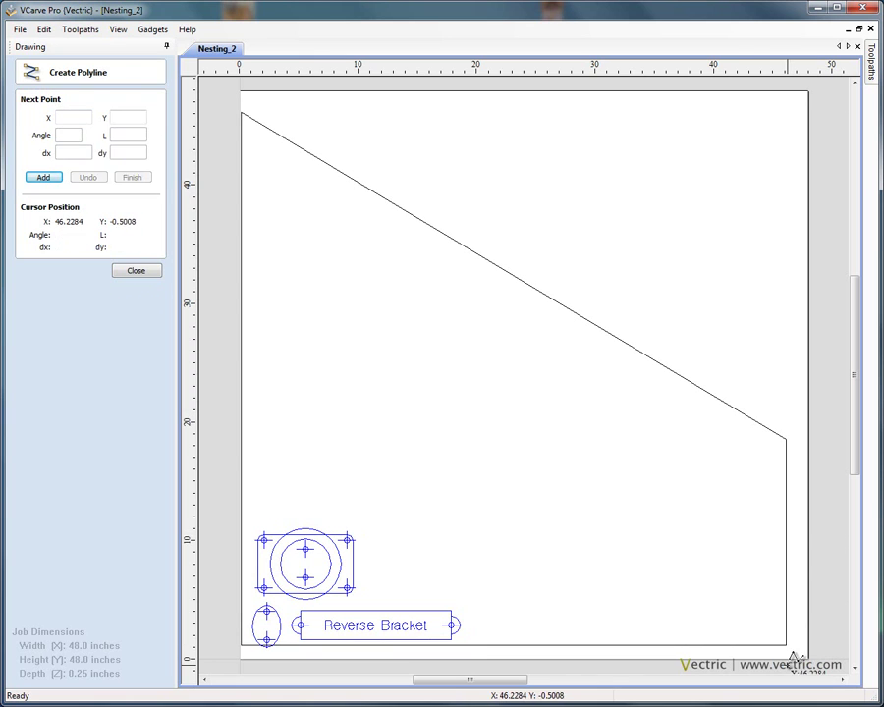
key(Escape)
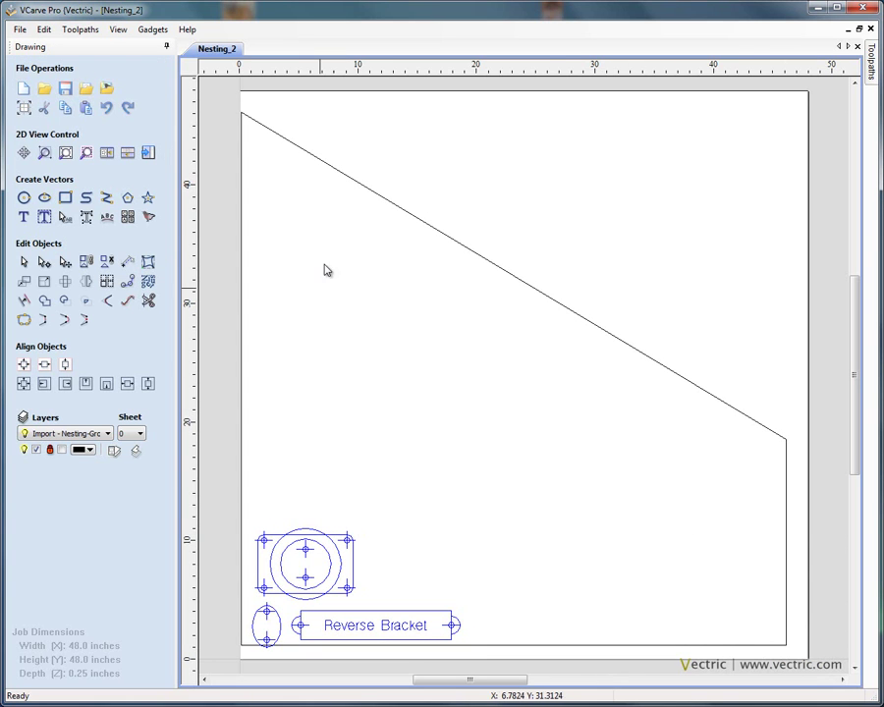
click(391, 204)
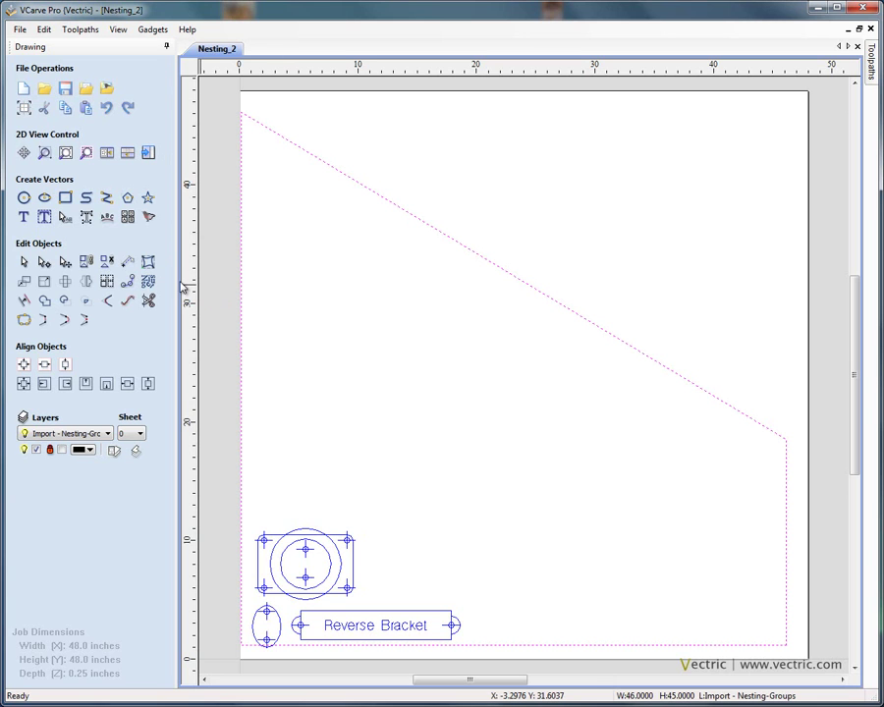
In Nest Vectors, select the cut-corner boundary and the bracket parts, then nest ten copies of each
click(148, 280)
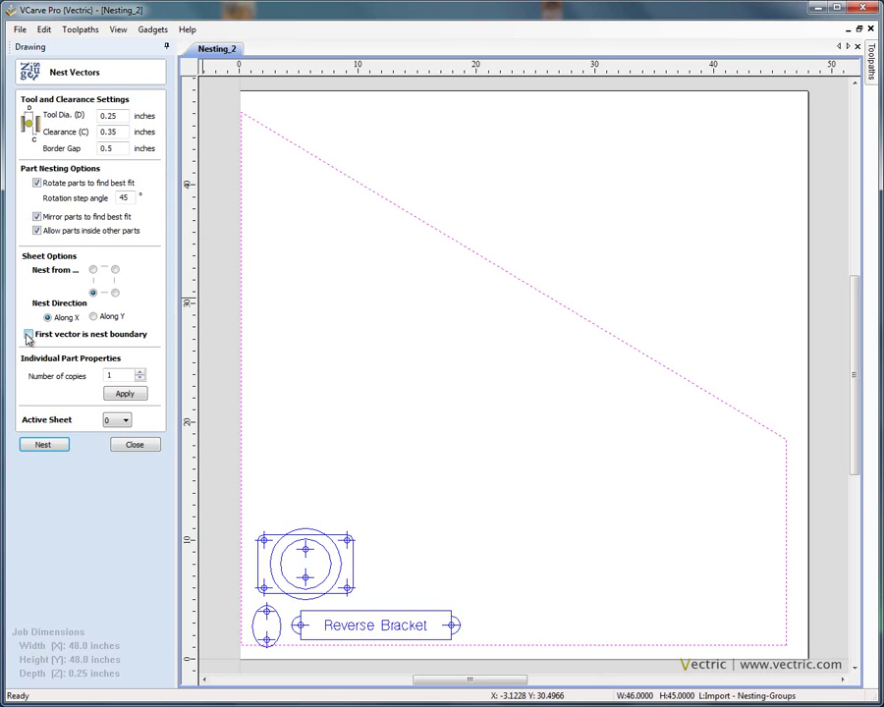
click(358, 306)
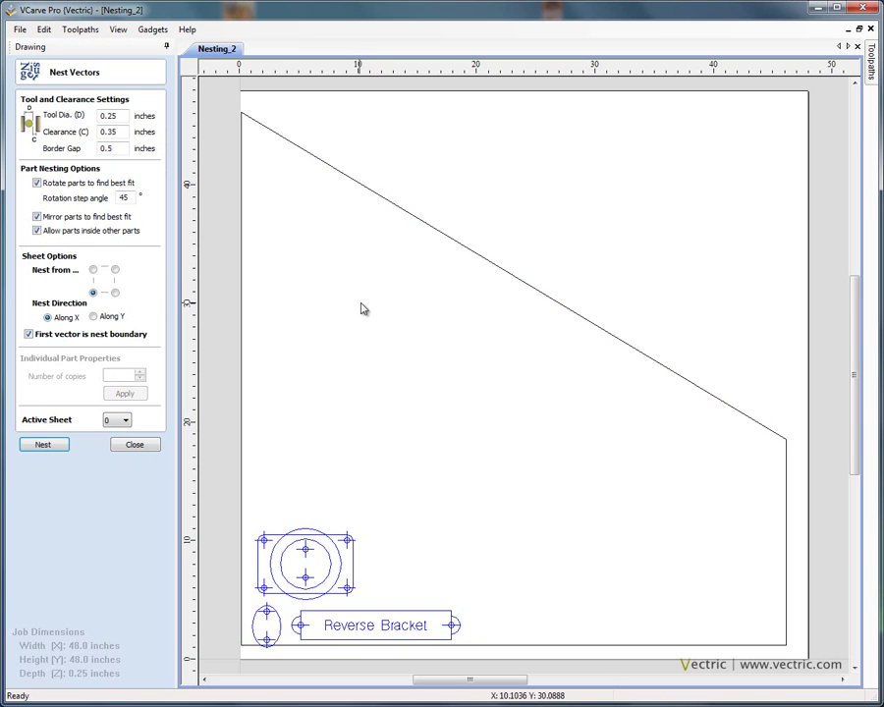
click(452, 244)
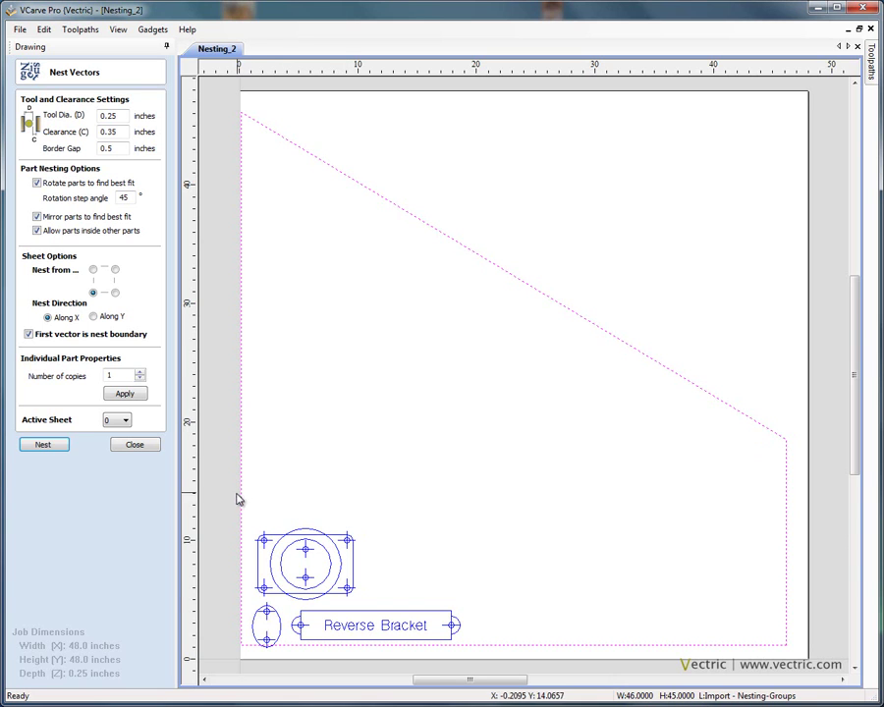
drag(237, 499, 525, 676)
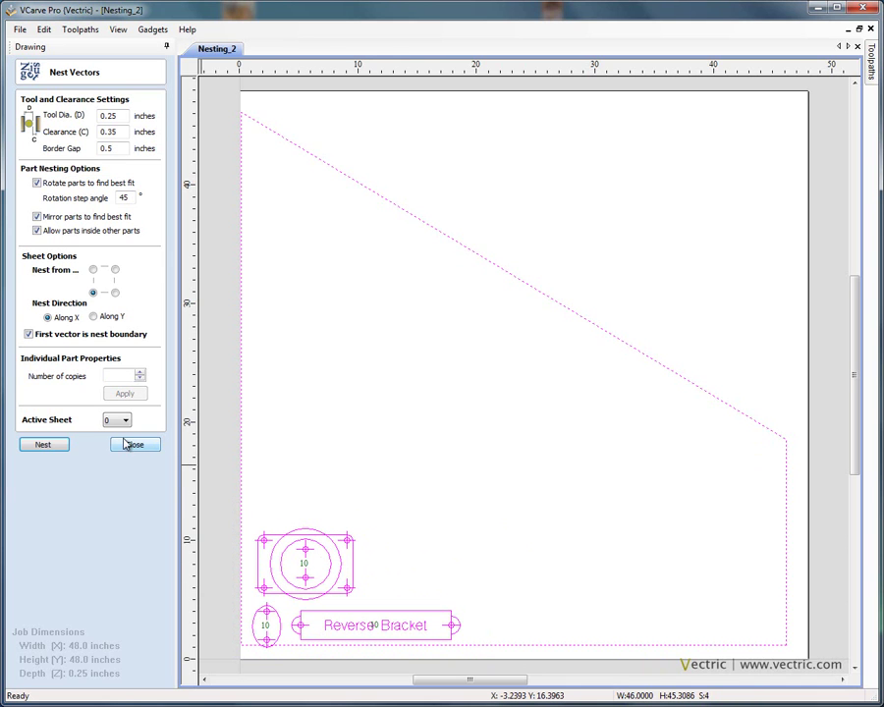
click(44, 445)
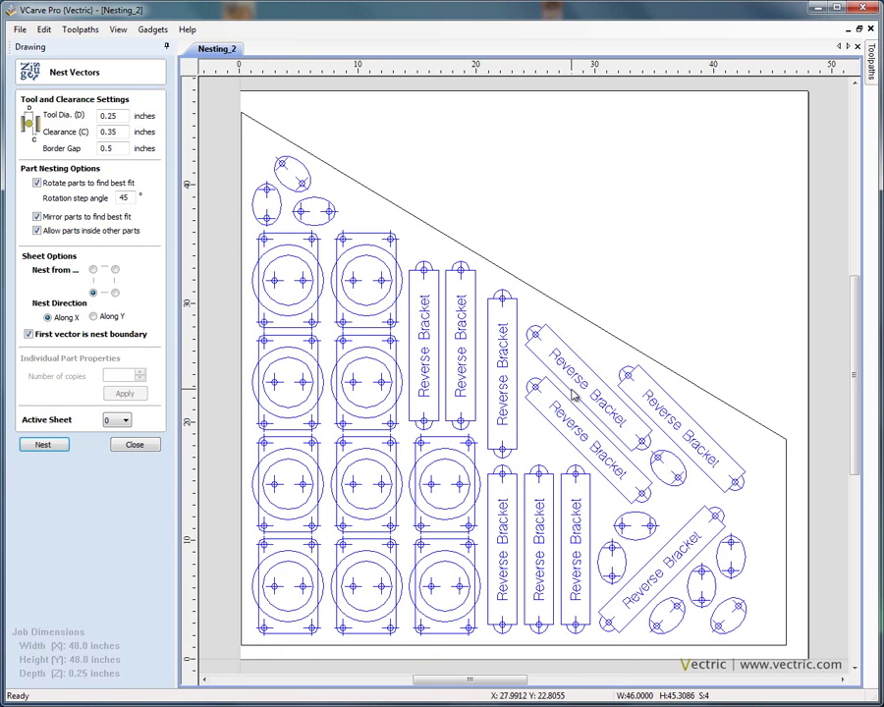
Undo the nest, clear the selection and close the Nest Vectors form
key(ctrl+z)
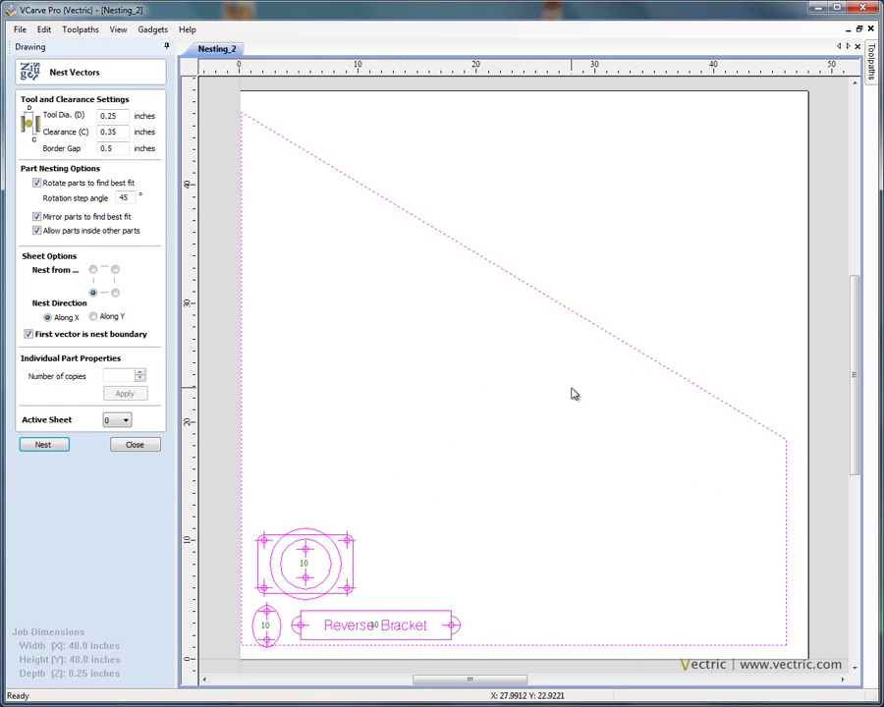
click(383, 299)
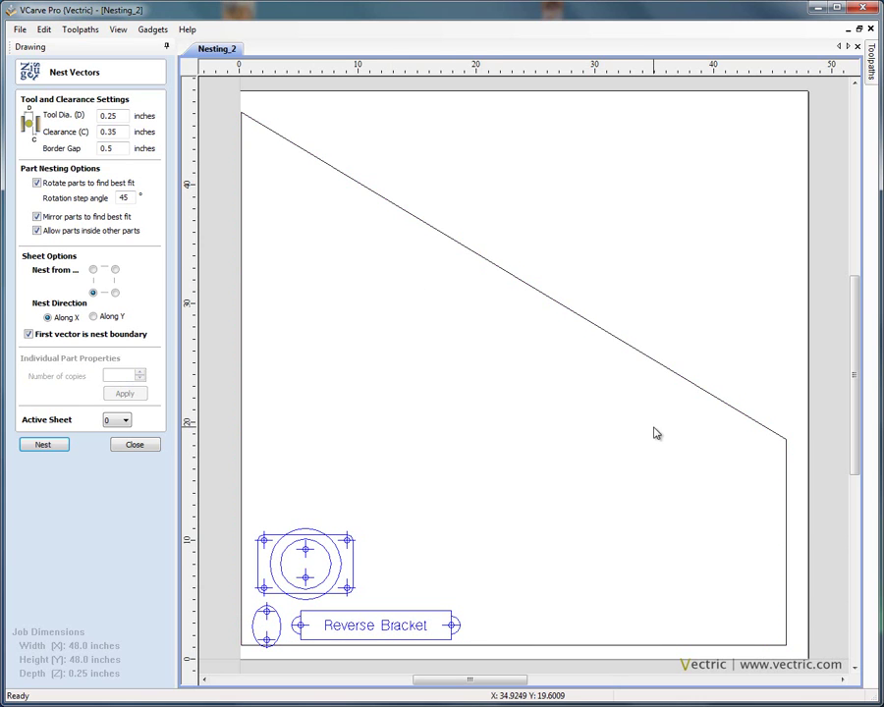
click(135, 444)
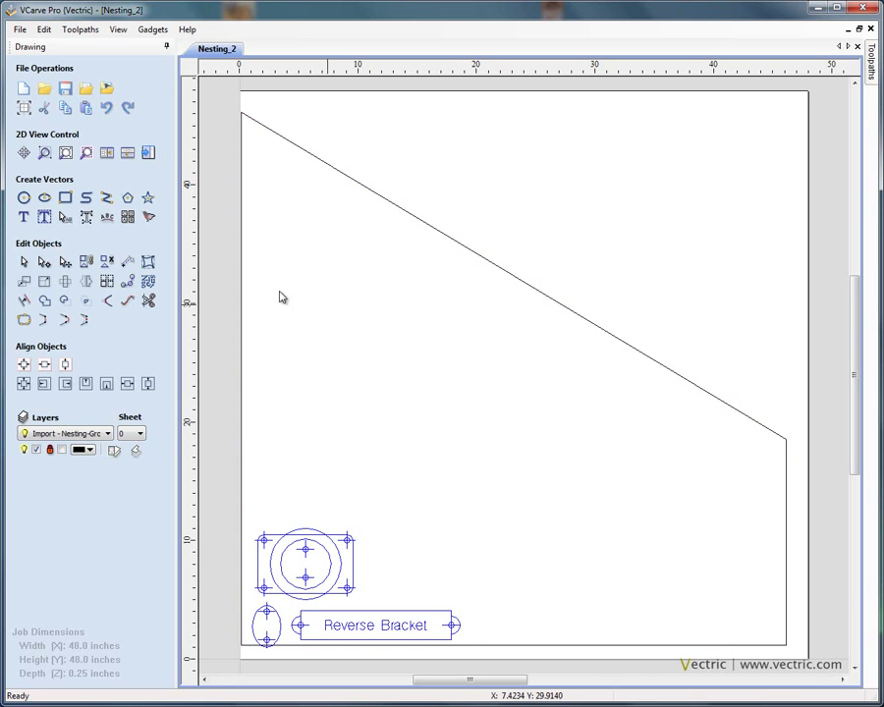
Draw a roughly 10.5-inch circle in the middle of the cut-corner boundary, then deselect everything
click(24, 197)
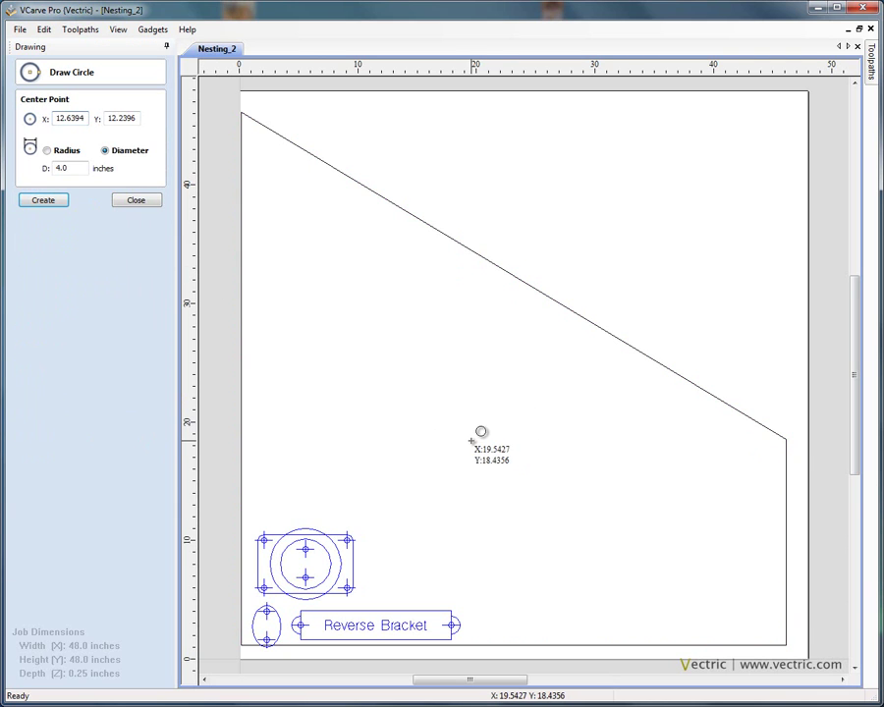
drag(471, 440, 512, 485)
key(Escape)
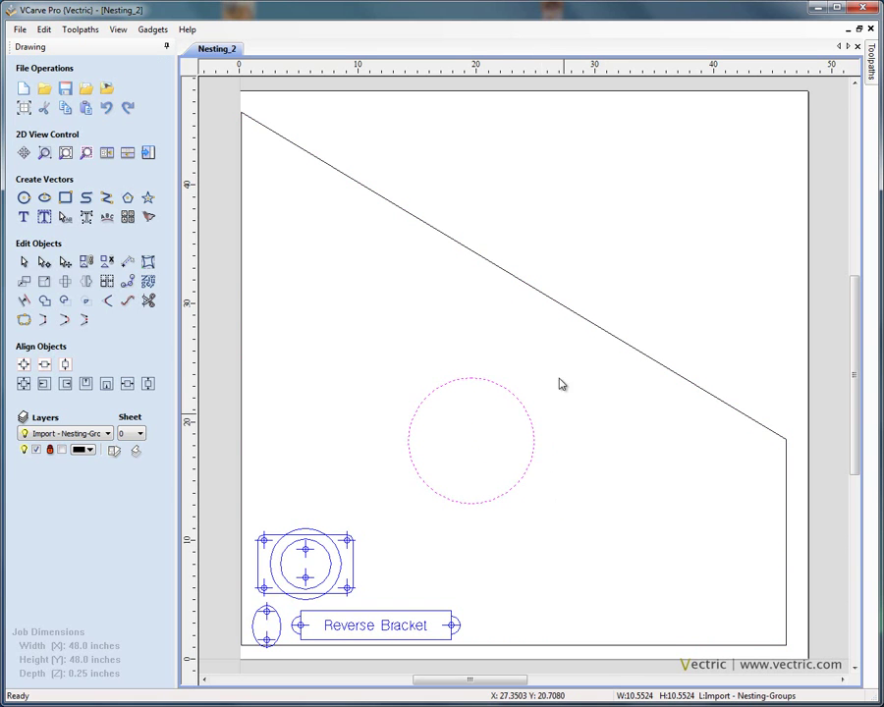
shift+click(612, 340)
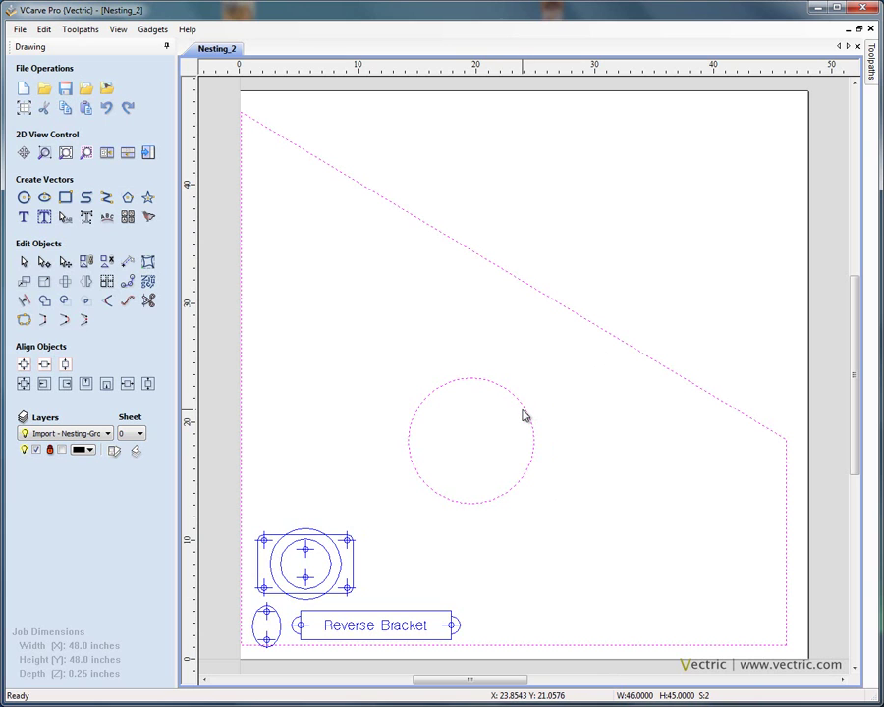
key(Escape)
click(552, 416)
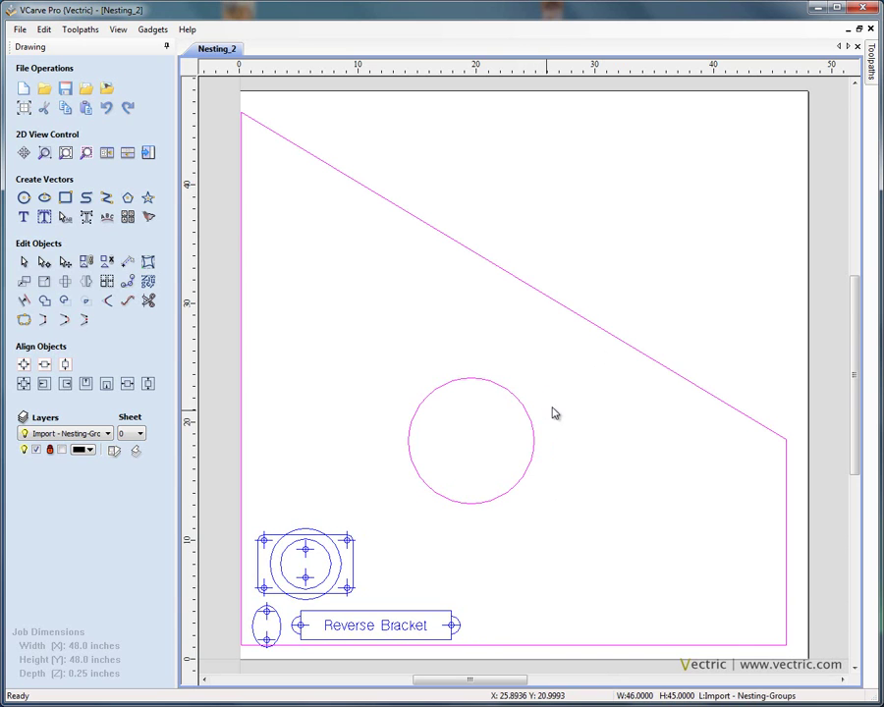
Select the boundary, circle and bracket parts, apply 7 copies per part and run a first nest
click(147, 281)
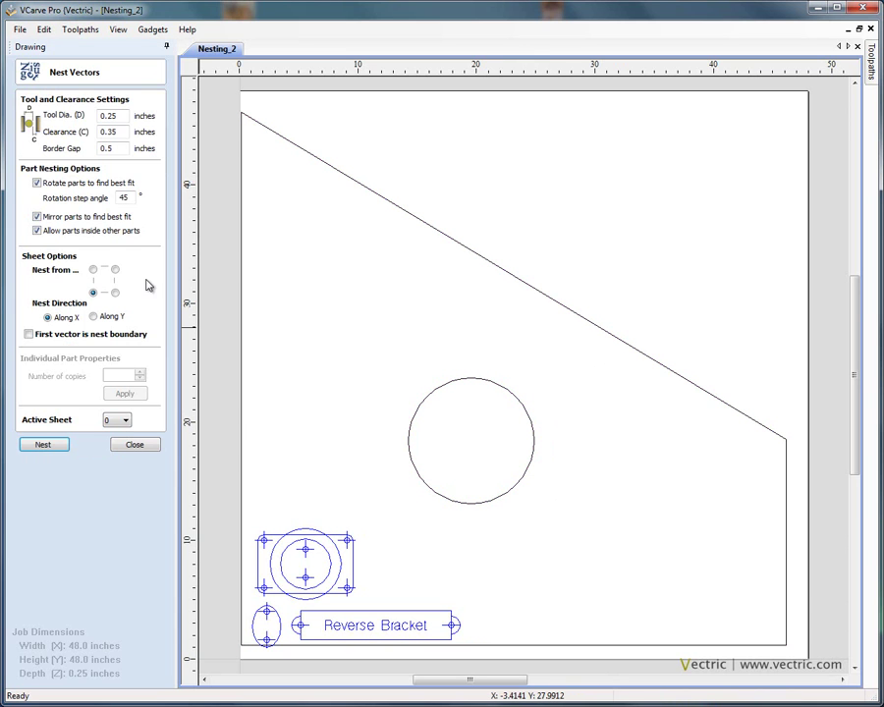
click(494, 267)
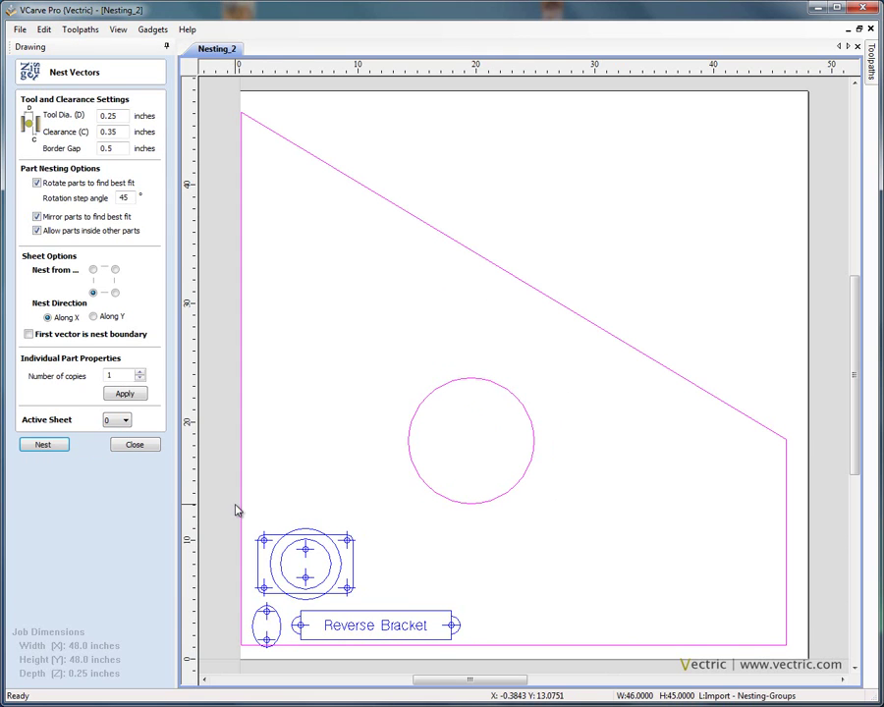
shift+drag(236, 510, 489, 680)
click(139, 380)
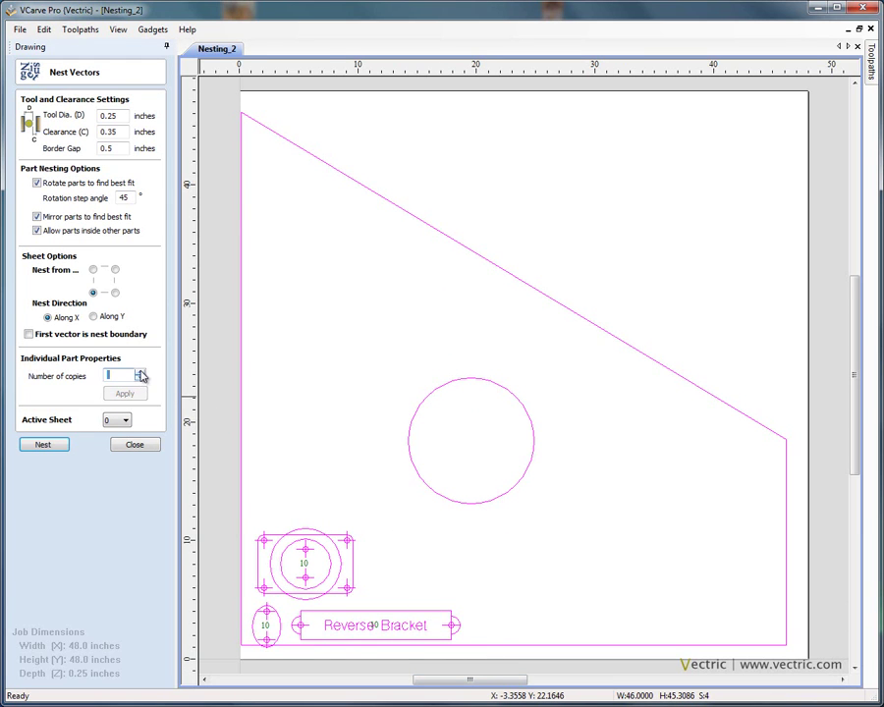
click(141, 373)
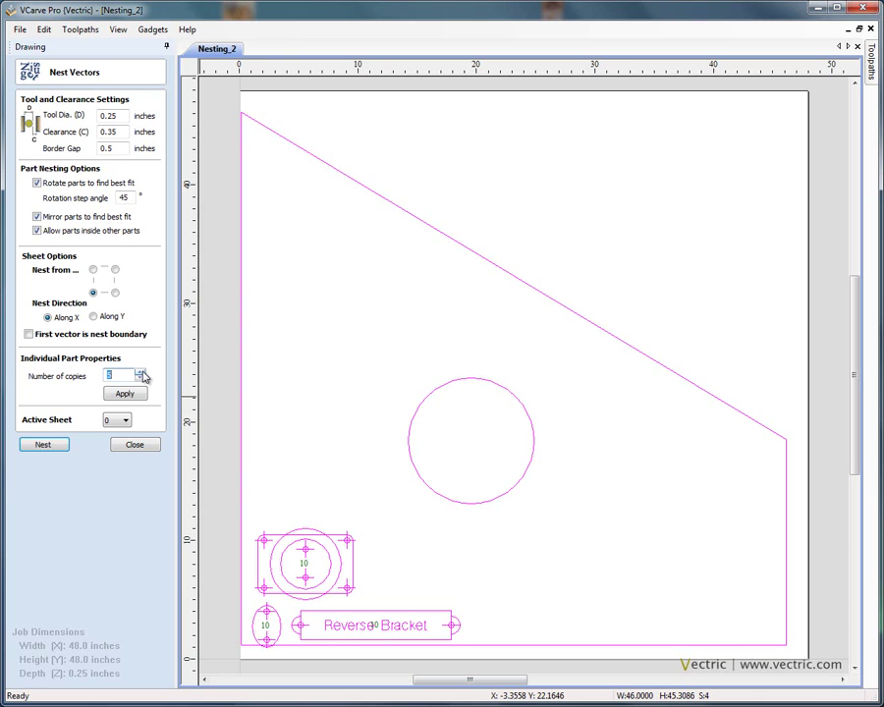
click(132, 395)
click(45, 445)
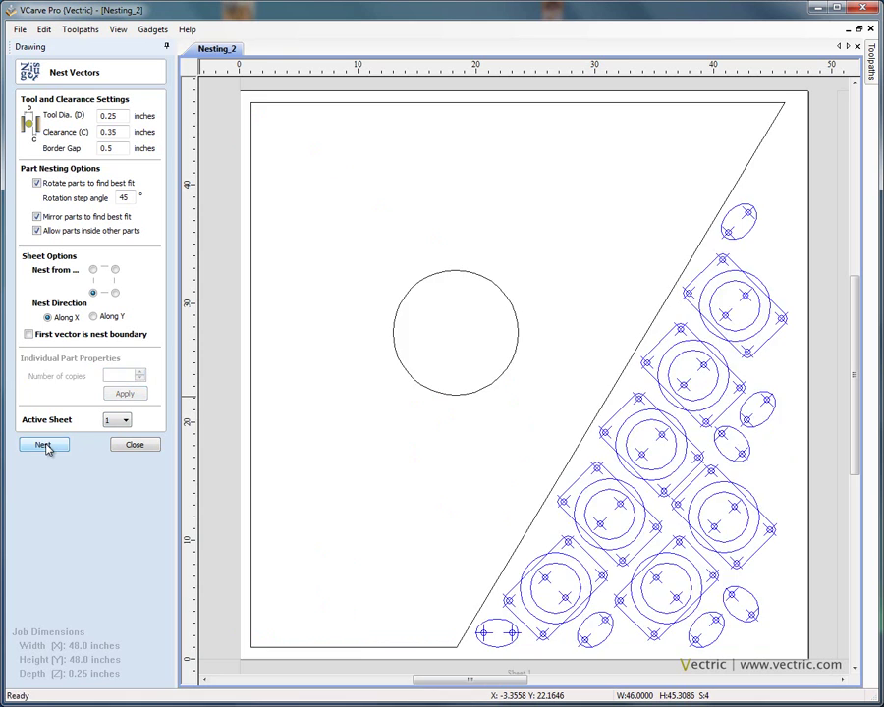
Back on sheet 0, reselect the boundary, circle and parts, apply 7 copies and nest again
click(250, 389)
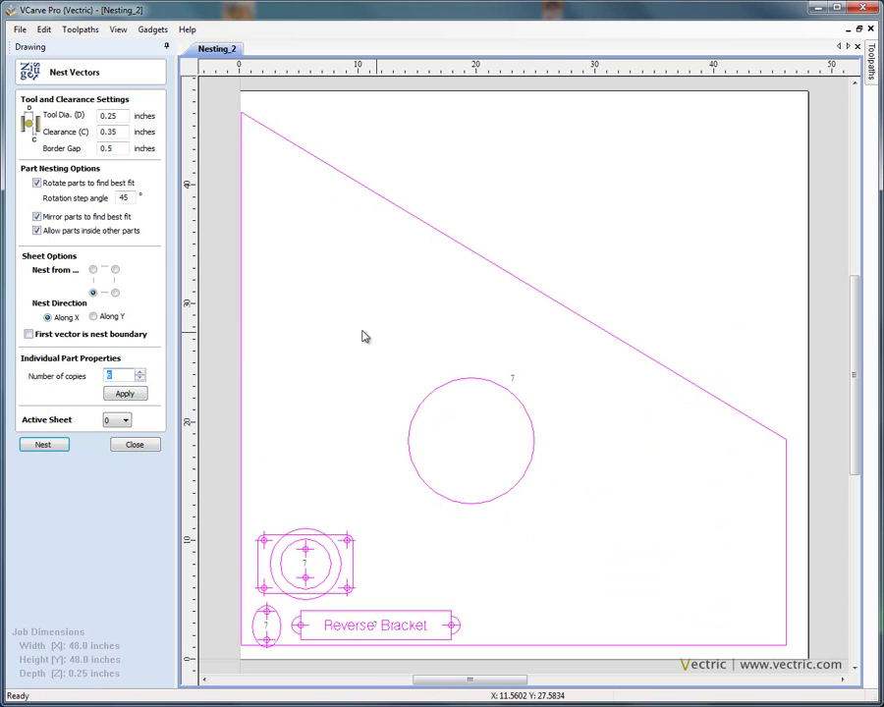
click(430, 294)
click(465, 251)
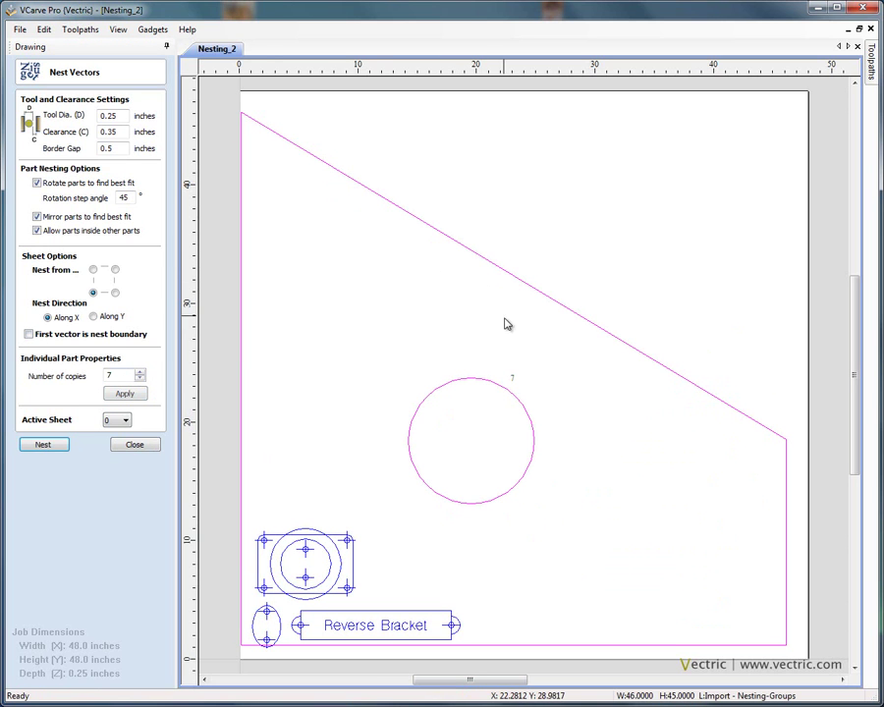
shift+drag(247, 504, 502, 668)
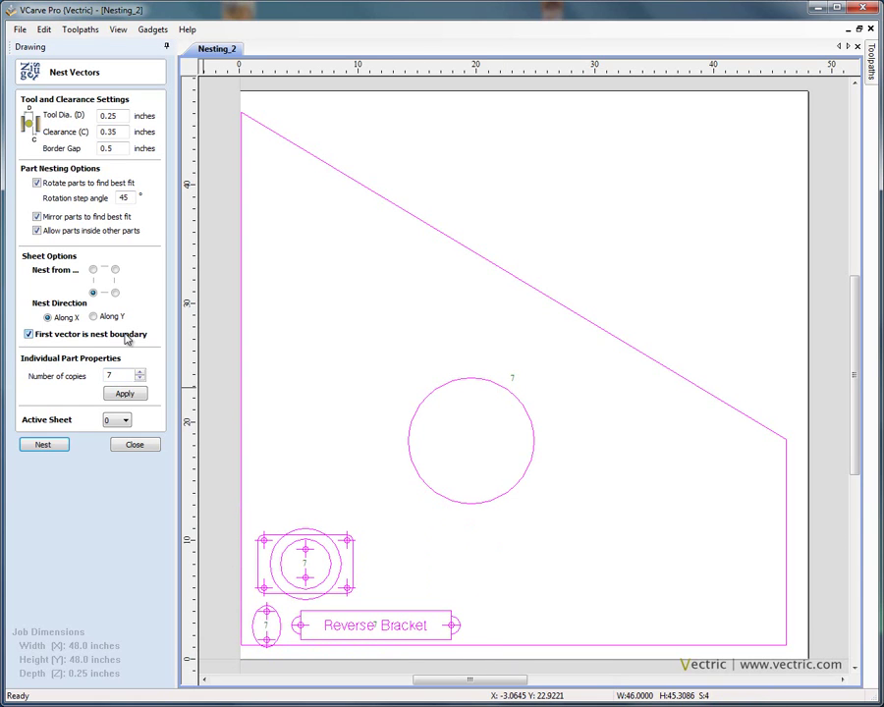
click(133, 394)
click(44, 444)
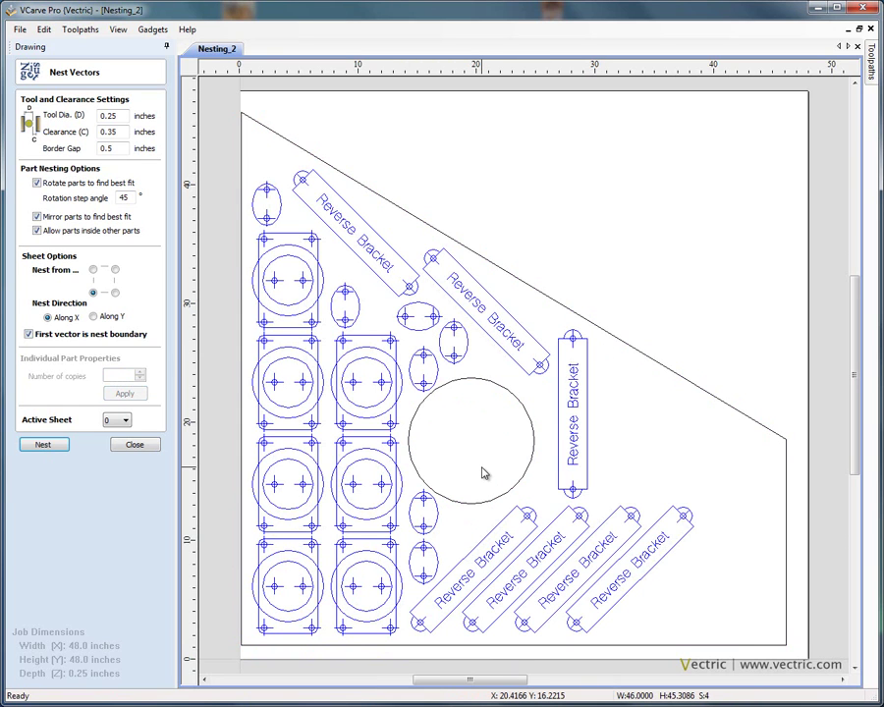
Select all nested bracket parts and ungroup them back onto their original object layers
click(143, 444)
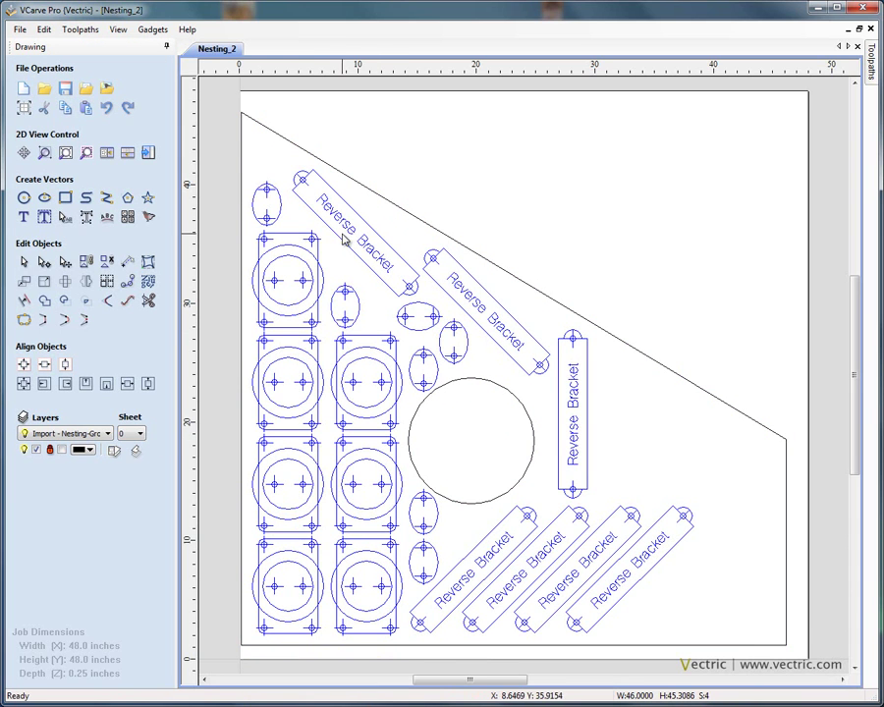
drag(219, 137, 716, 663)
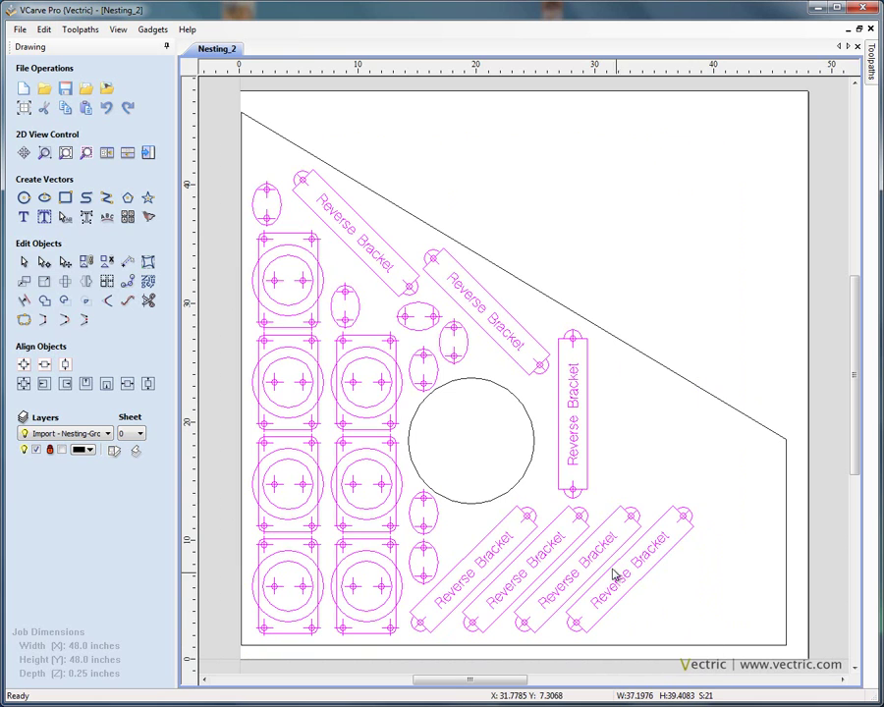
right_click(441, 264)
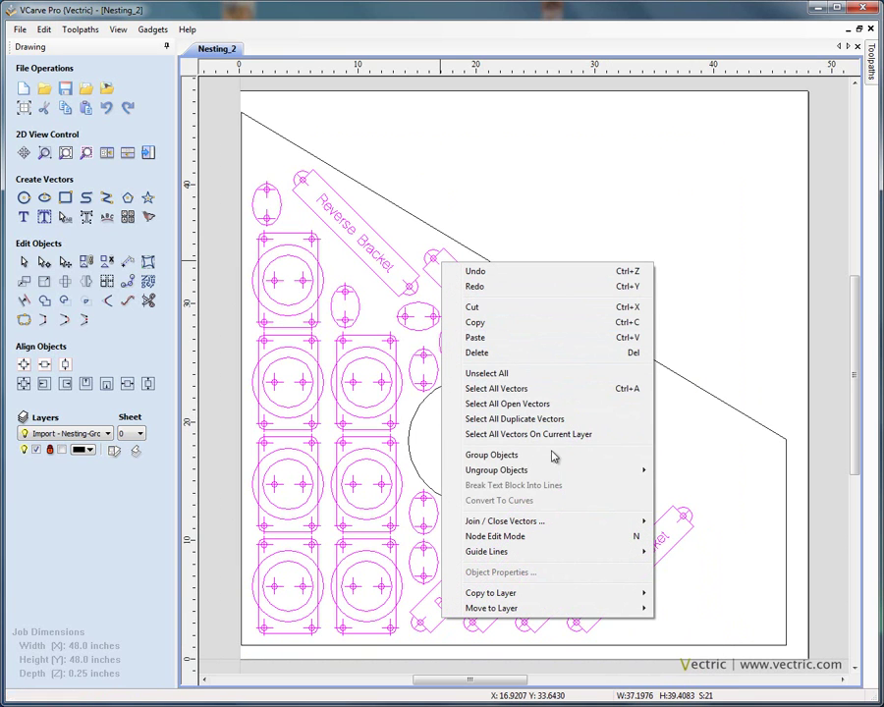
mouse_move(611, 471)
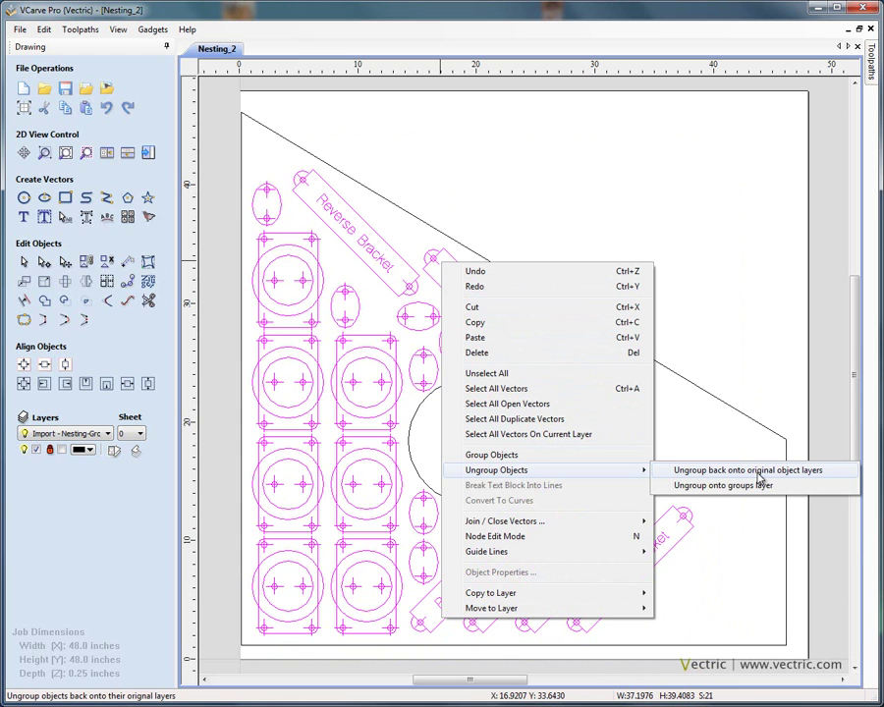
click(797, 476)
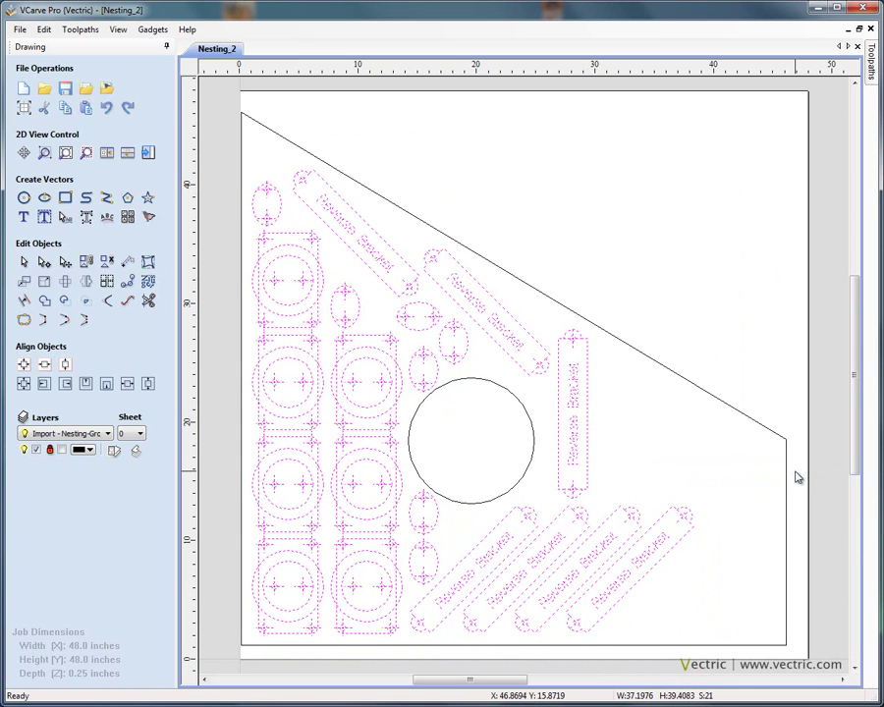
Select the hole at the vertical bracket's top and reopen the nesting settings
scroll(559, 428, up, 3)
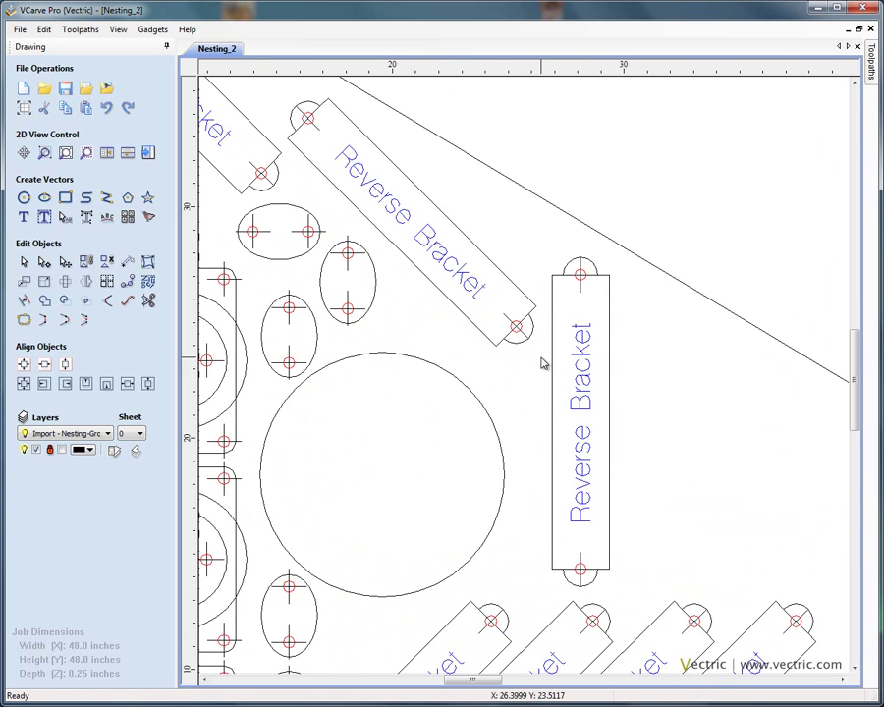
scroll(584, 282, up, 4)
click(580, 278)
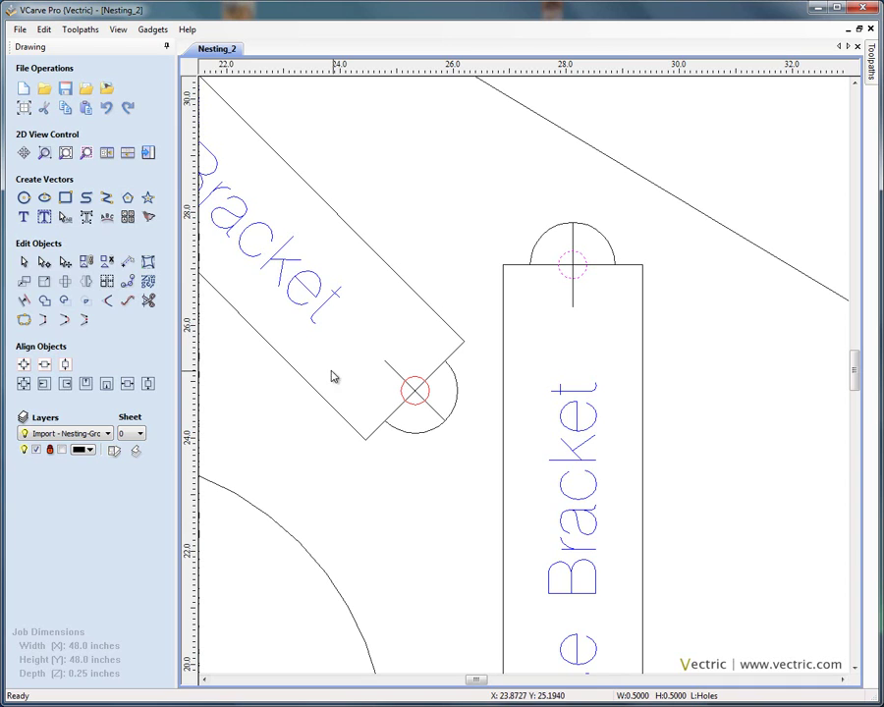
click(149, 282)
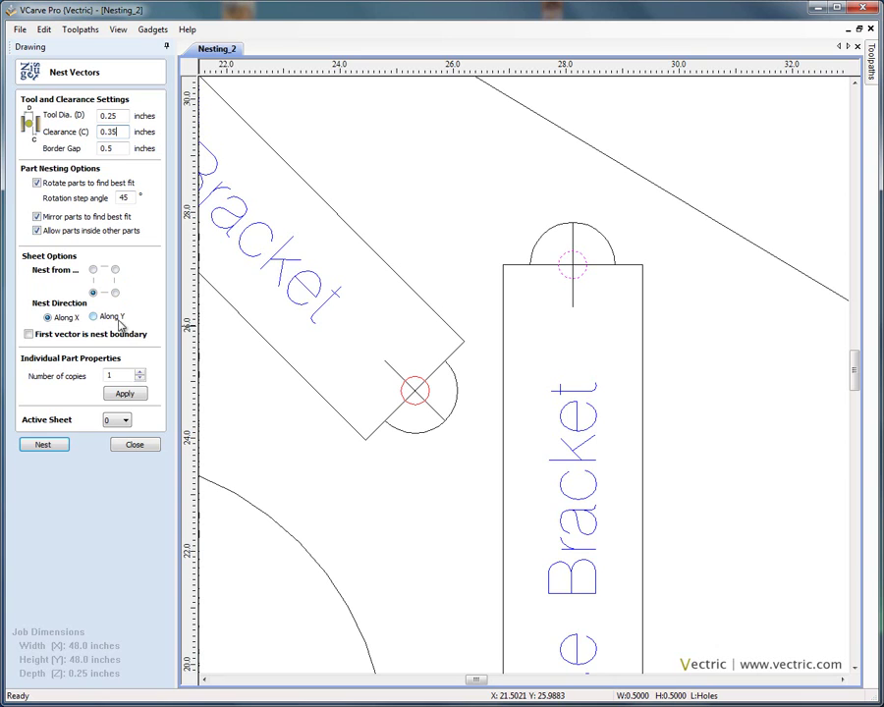
Tick 'First vector is nest boundary' in the Nest Vectors form
click(30, 335)
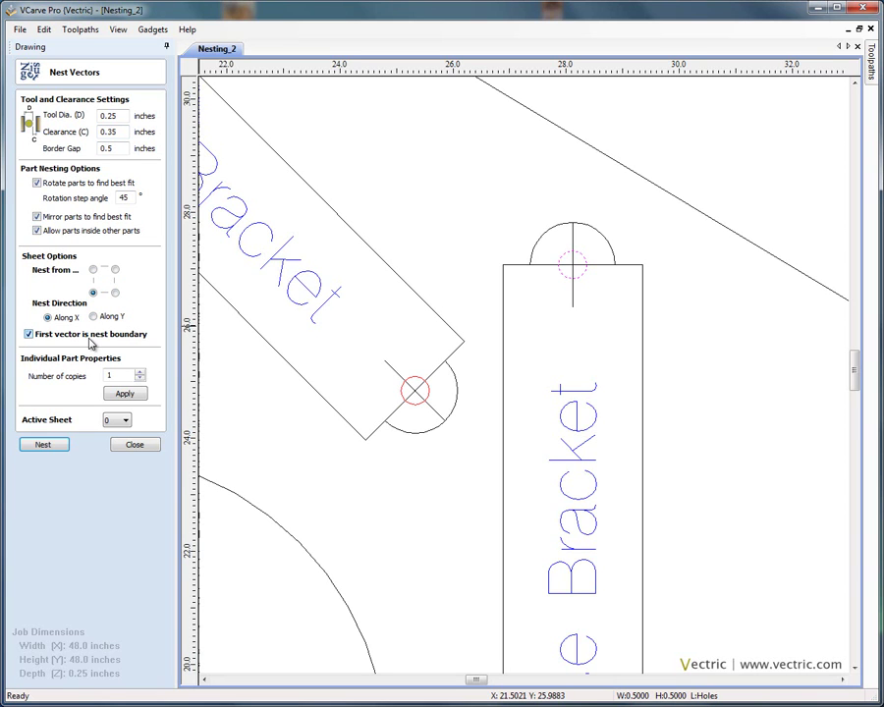